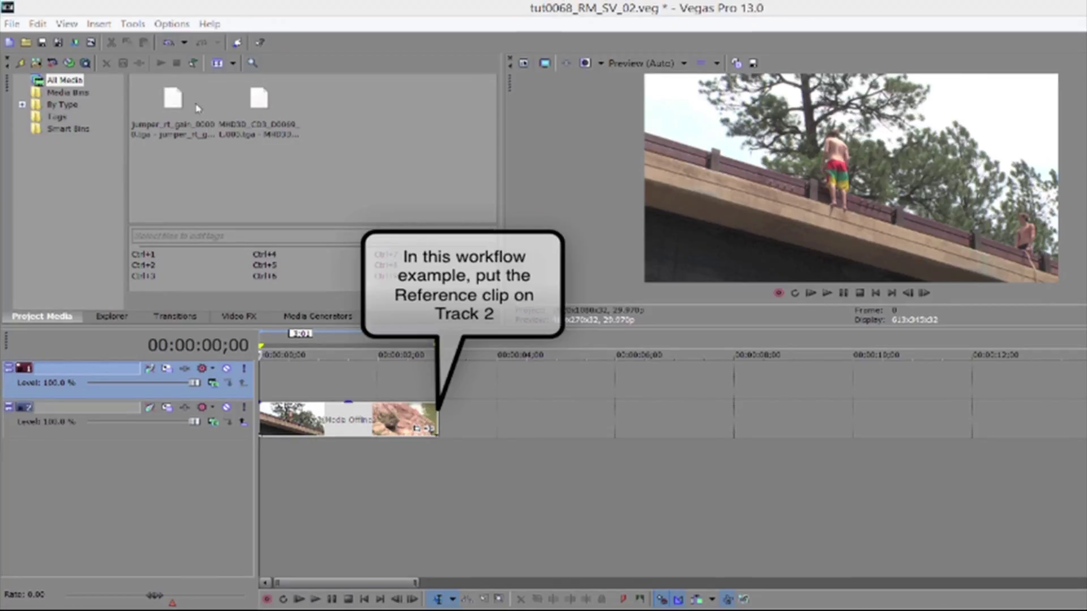
Drag the jumper clip from Project Media onto Track 1 at the timeline start, above the reference clip.
{"action": "left_click_drag", "start_coordinate": [164, 111], "coordinate": [357, 396]}
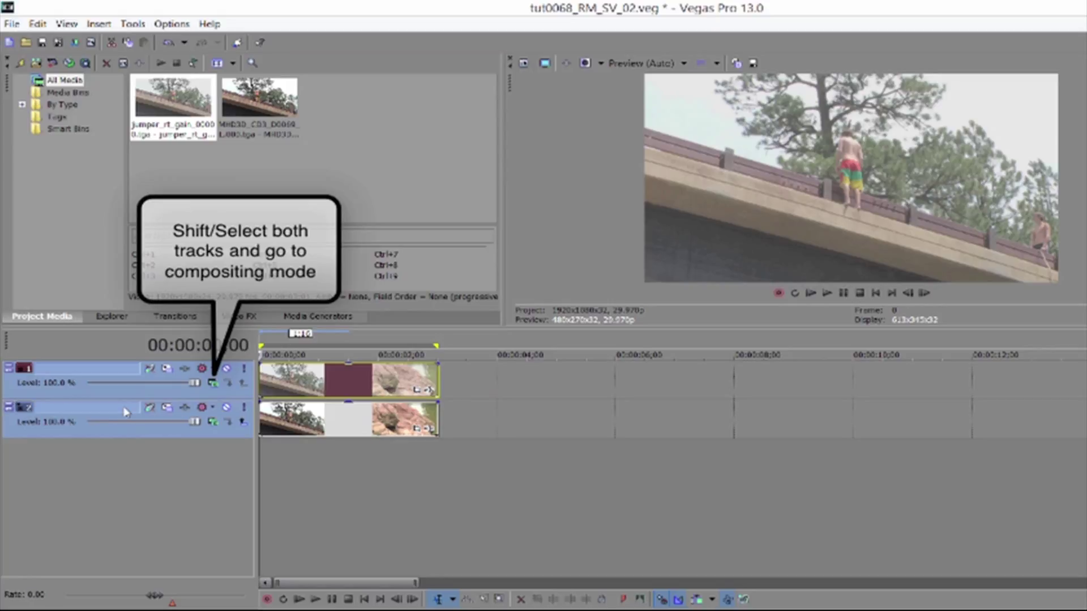
Set Track 1's compositing mode to the custom REMatchColor plug-in.
{"action": "left_click", "coordinate": [213, 385]}
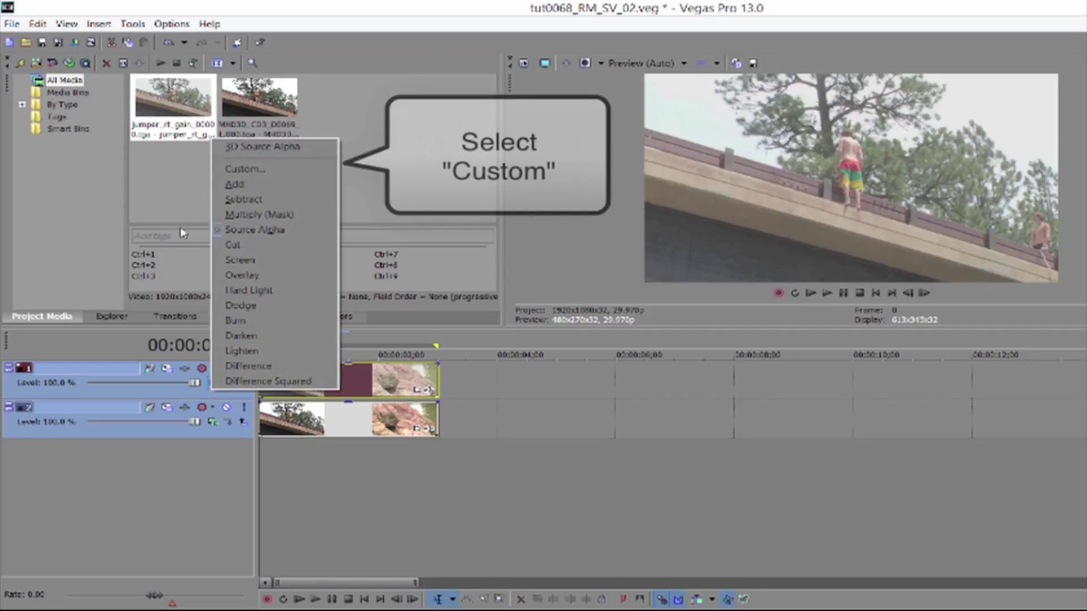
{"action": "left_click", "coordinate": [229, 169]}
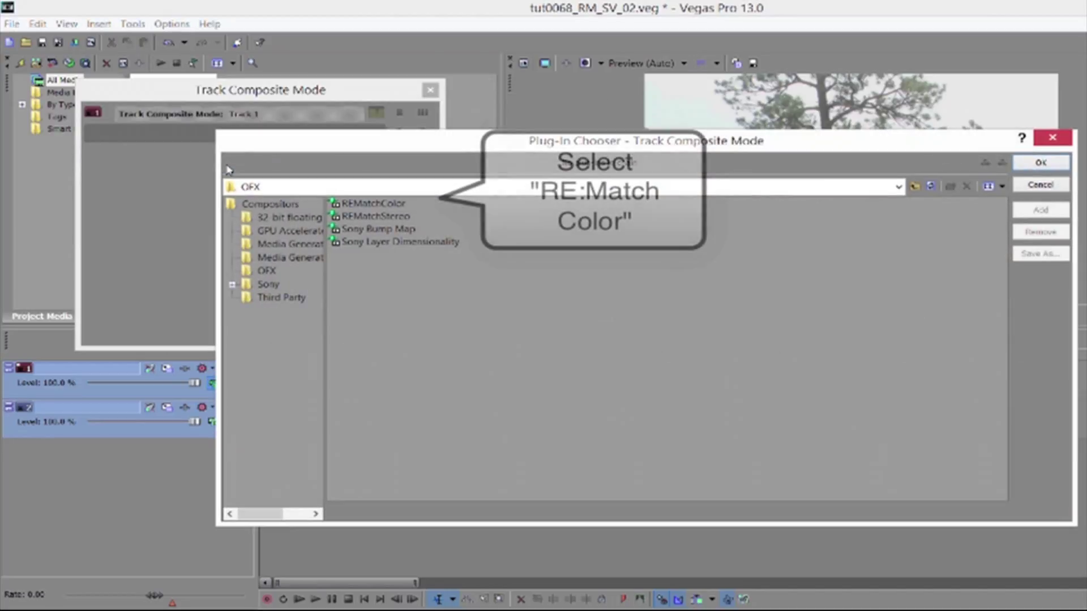
{"action": "double_click", "coordinate": [372, 205]}
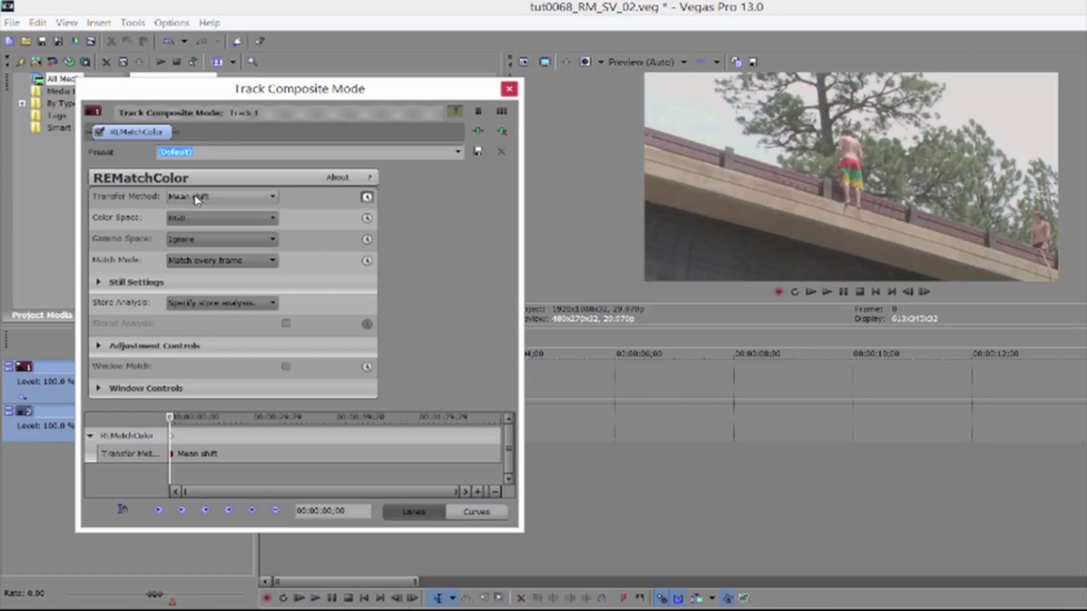
Preview REMatchColor's colour-source image, then switch the transfer method to Gain/Offset.
{"action": "left_click", "coordinate": [197, 199]}
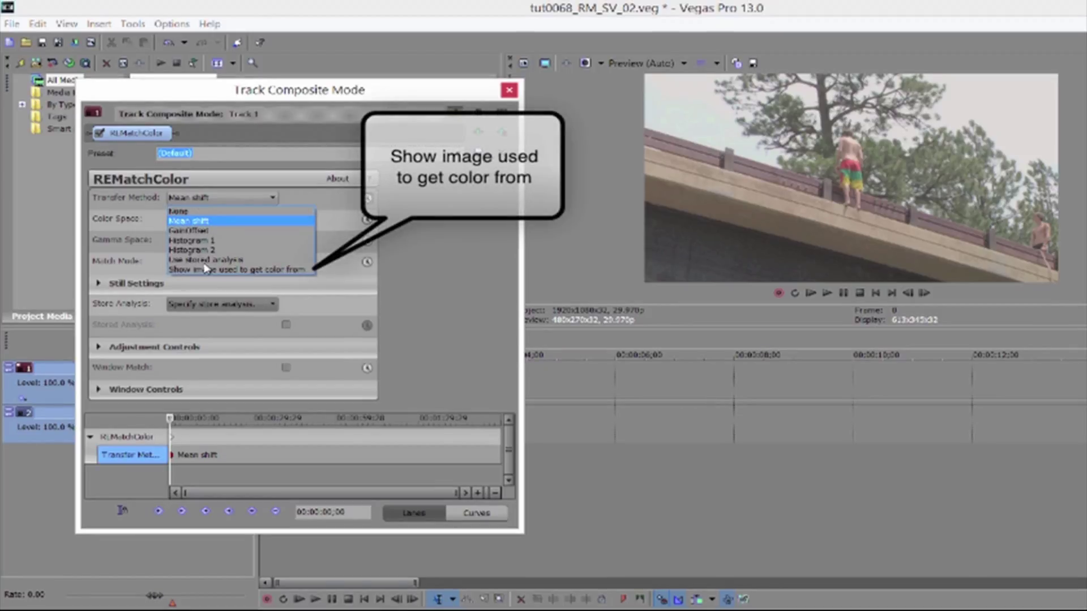
{"action": "left_click", "coordinate": [208, 270]}
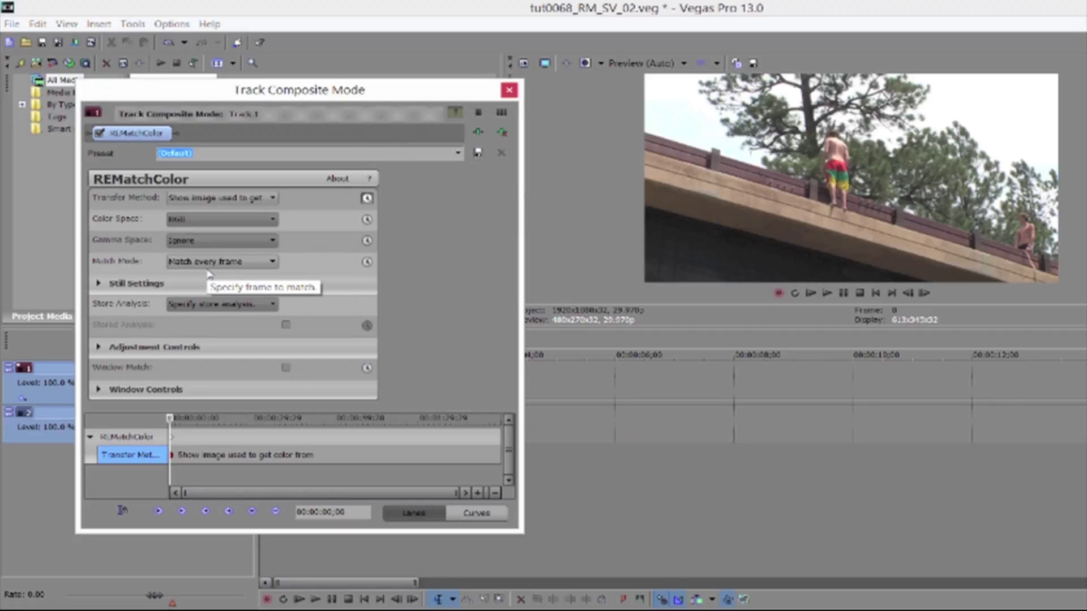
{"action": "left_click", "coordinate": [264, 199]}
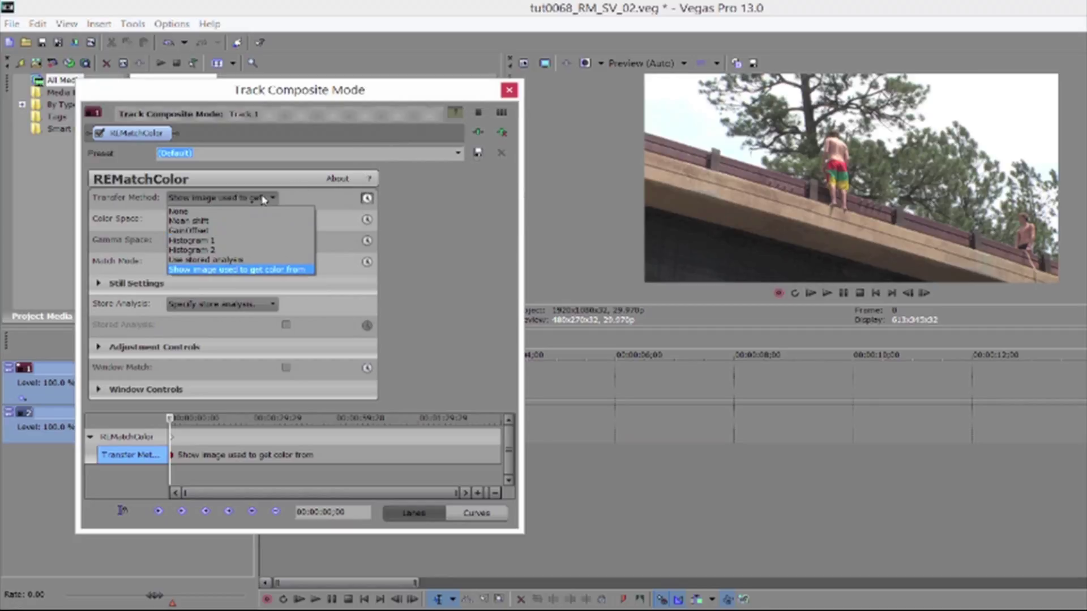
{"action": "left_click", "coordinate": [207, 231]}
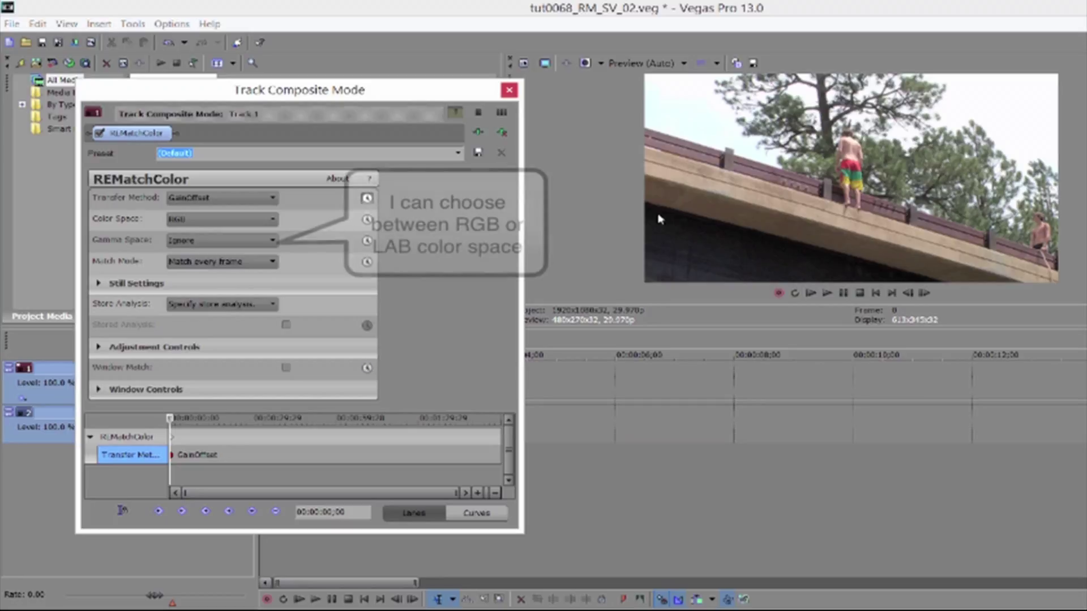
Set REMatchColor's colour space to LAB and toggle Track 1's mute repeatedly to compare.
{"action": "left_click", "coordinate": [186, 219]}
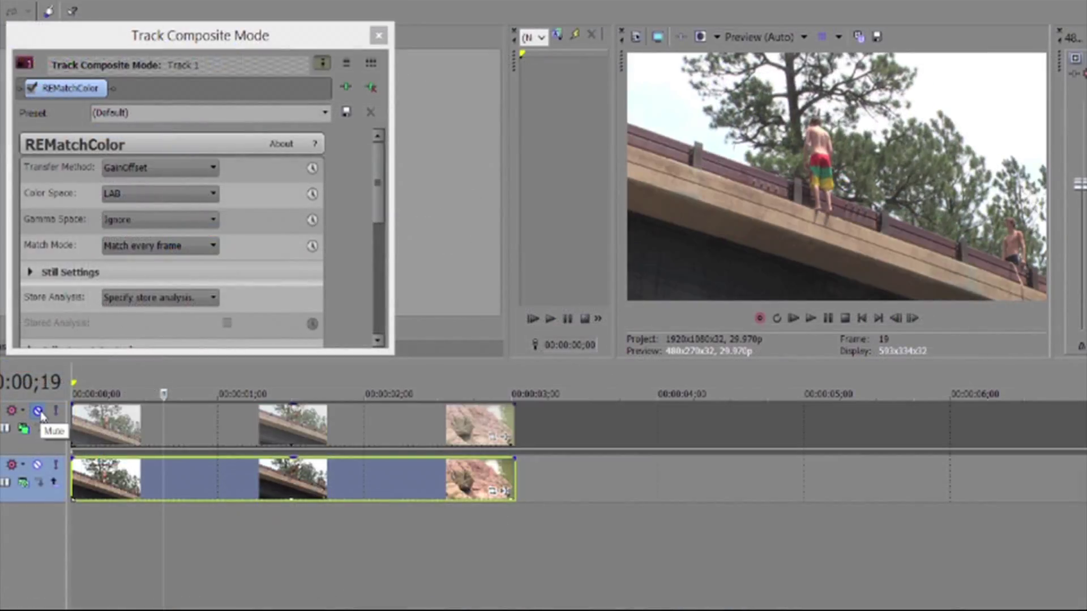
{"action": "left_click", "coordinate": [39, 412]}
{"action": "left_click", "coordinate": [38, 412]}
{"action": "left_click", "coordinate": [39, 412]}
{"action": "left_click", "coordinate": [38, 412]}
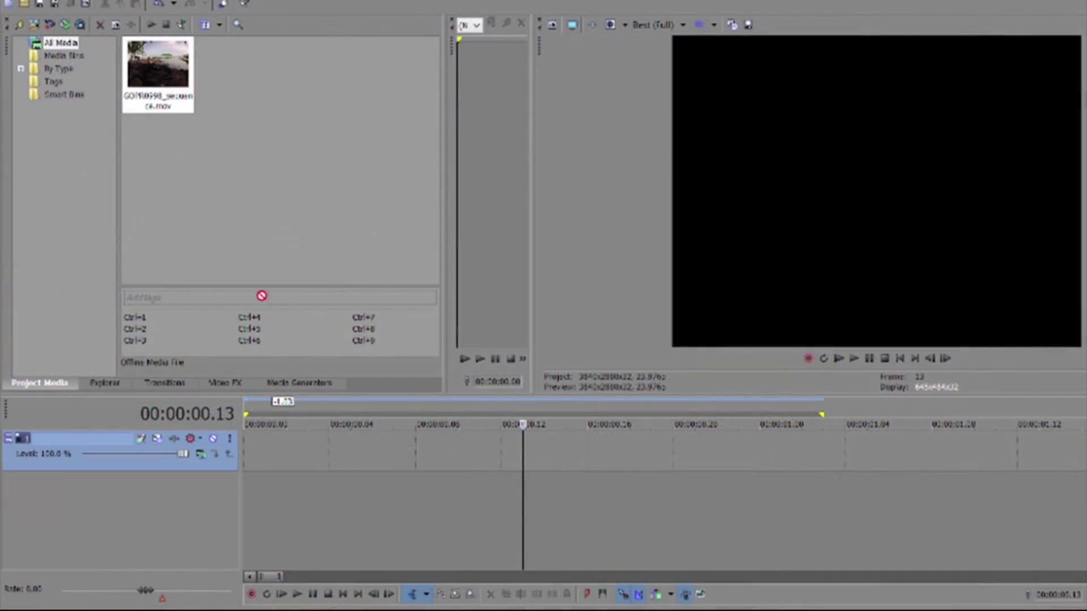
Place the GOPR0998 clip on the timeline and add REMatchColor as its event effect.
{"action": "left_click_drag", "start_coordinate": [260, 294], "coordinate": [249, 452]}
{"action": "right_click", "coordinate": [363, 461]}
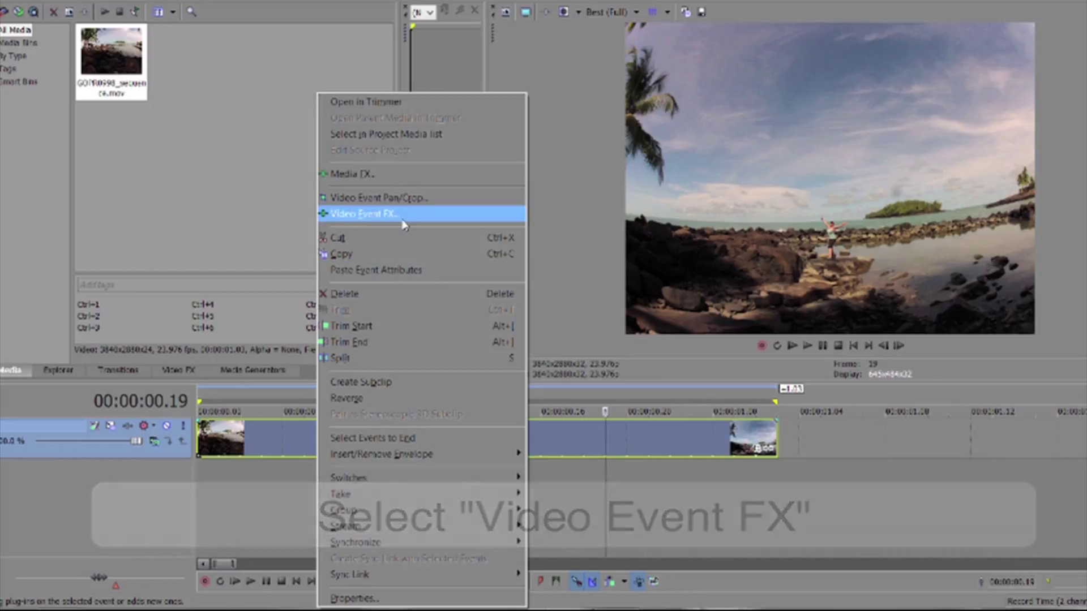
{"action": "left_click", "coordinate": [403, 220]}
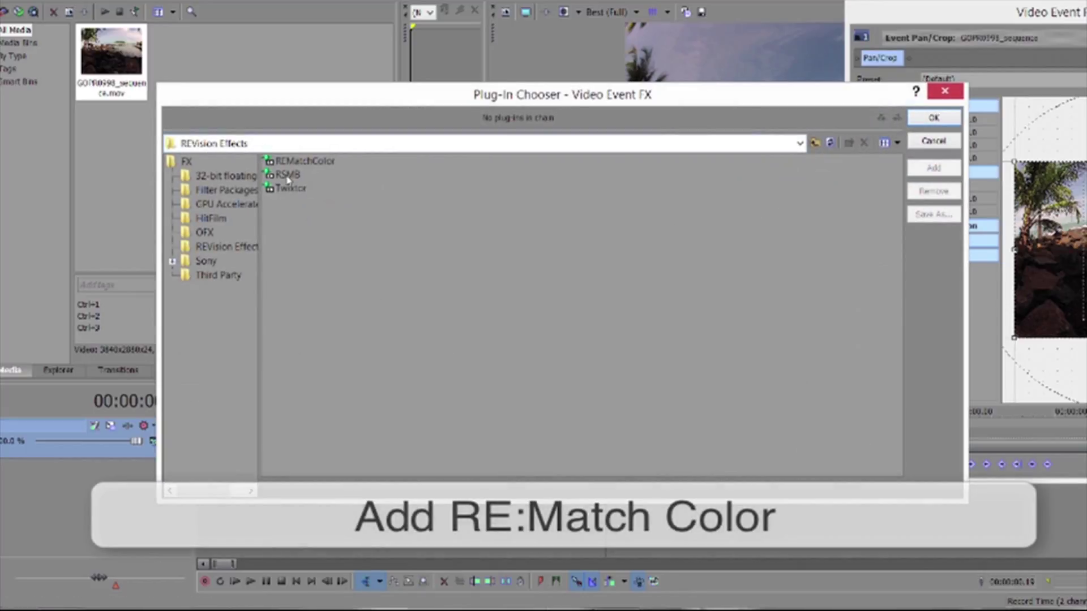
{"action": "left_click", "coordinate": [286, 163]}
{"action": "double_click", "coordinate": [285, 163]}
{"action": "left_click", "coordinate": [917, 121]}
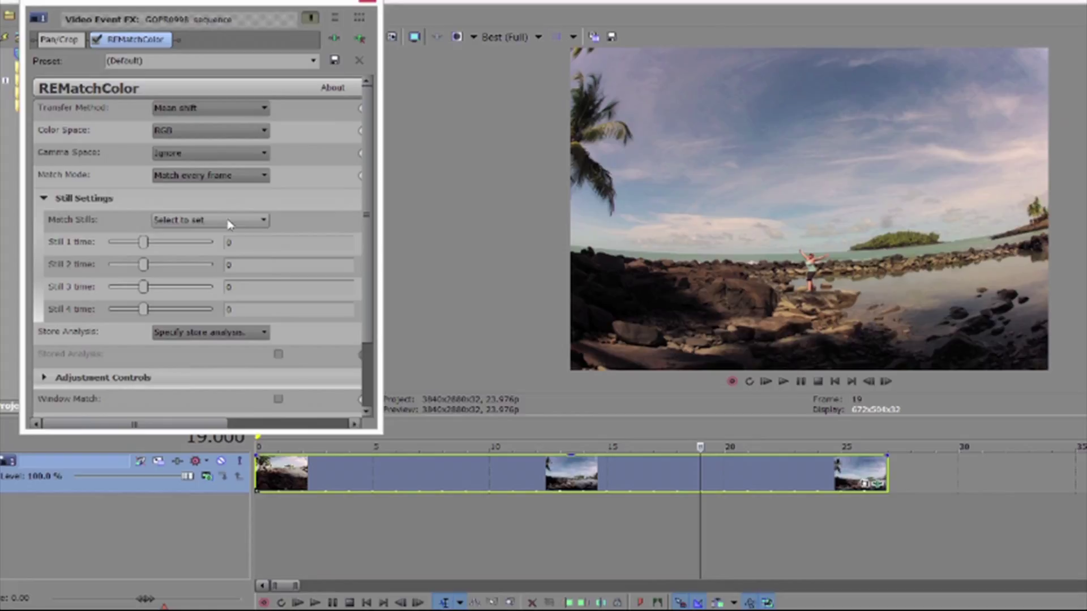
Store the current frame as still 1 and set Match Mode to Match to still 1.
{"action": "left_click", "coordinate": [229, 225]}
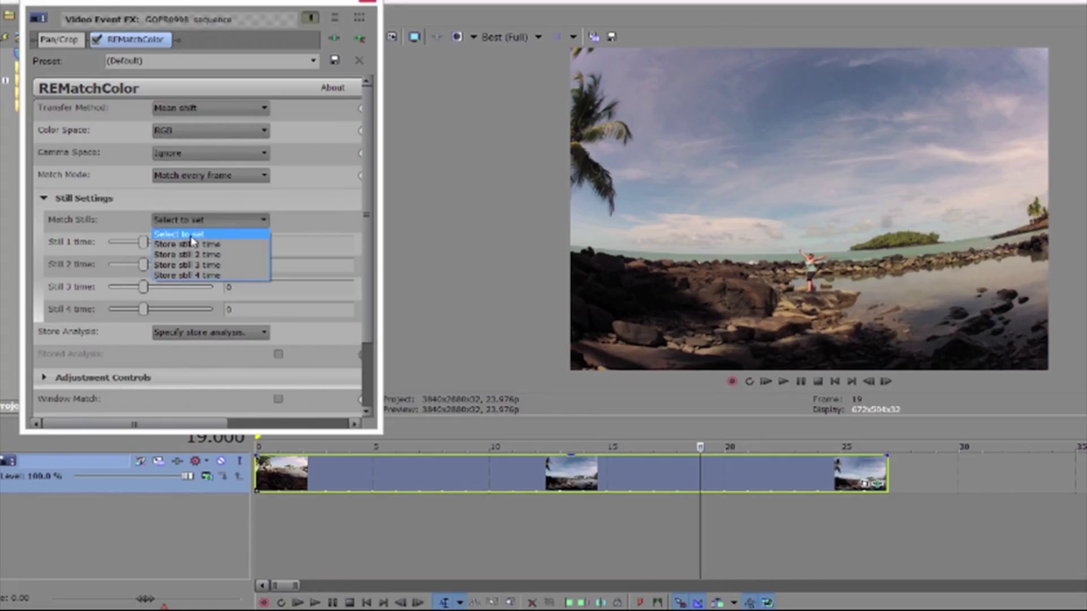
{"action": "left_click", "coordinate": [194, 243]}
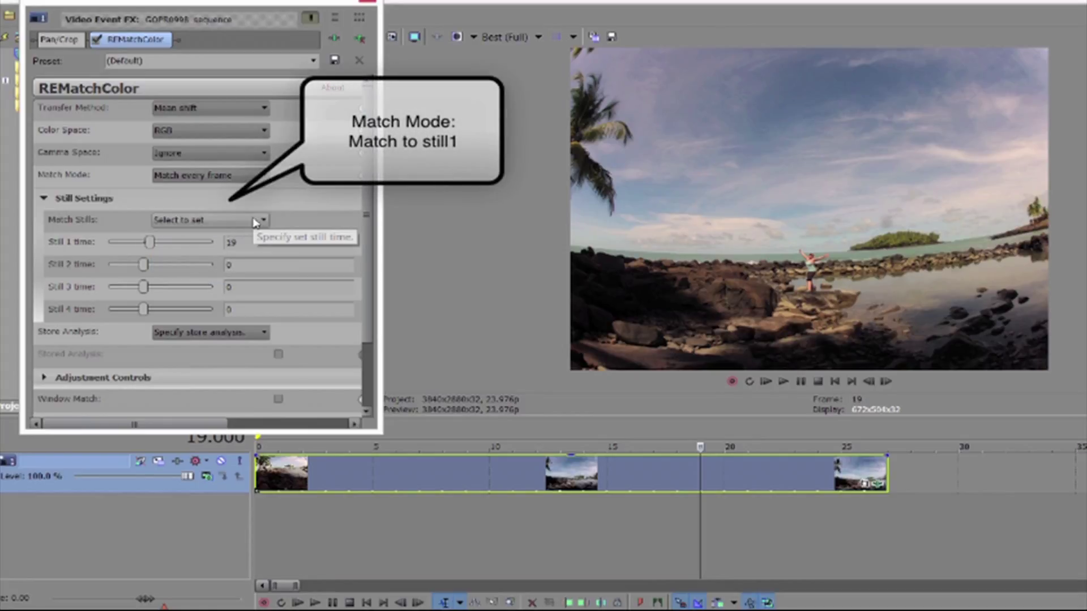
{"action": "left_click", "coordinate": [224, 175]}
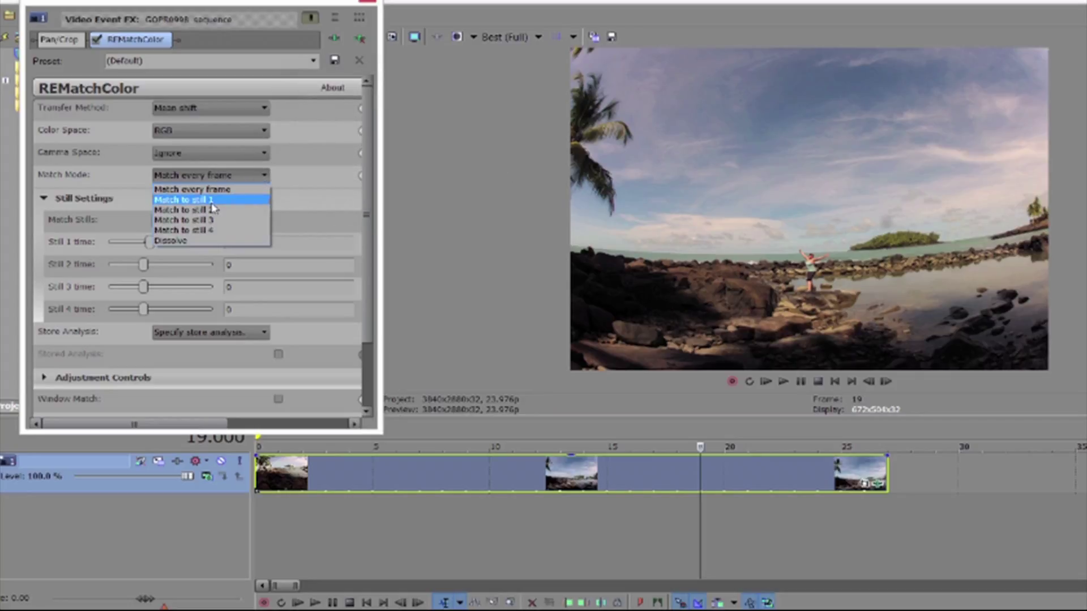
{"action": "left_click", "coordinate": [211, 203]}
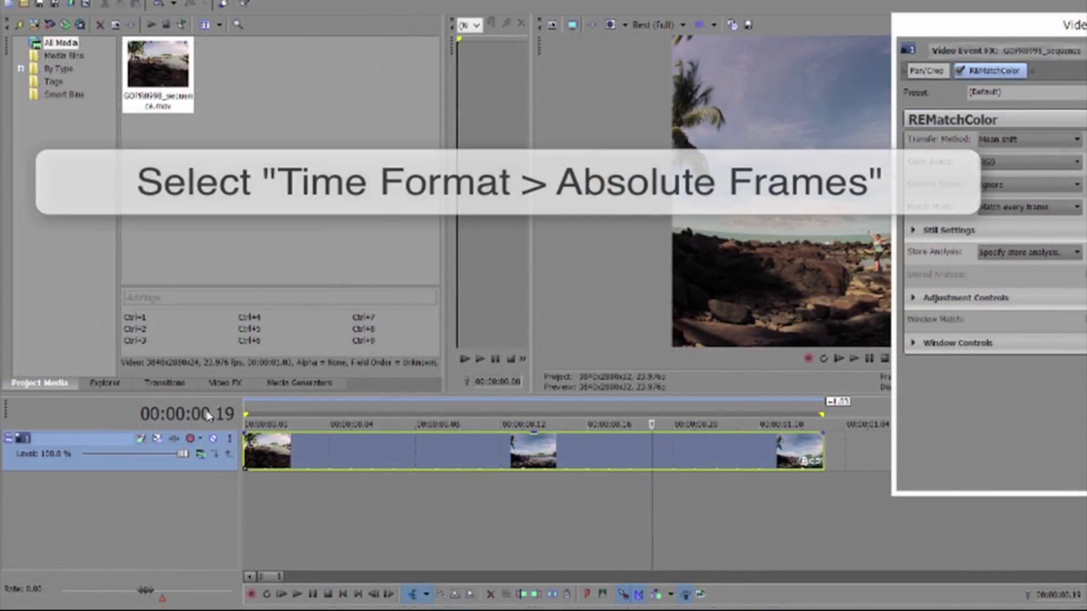
Switch the timeline time display to the Absolute Frames format.
{"action": "right_click", "coordinate": [208, 416]}
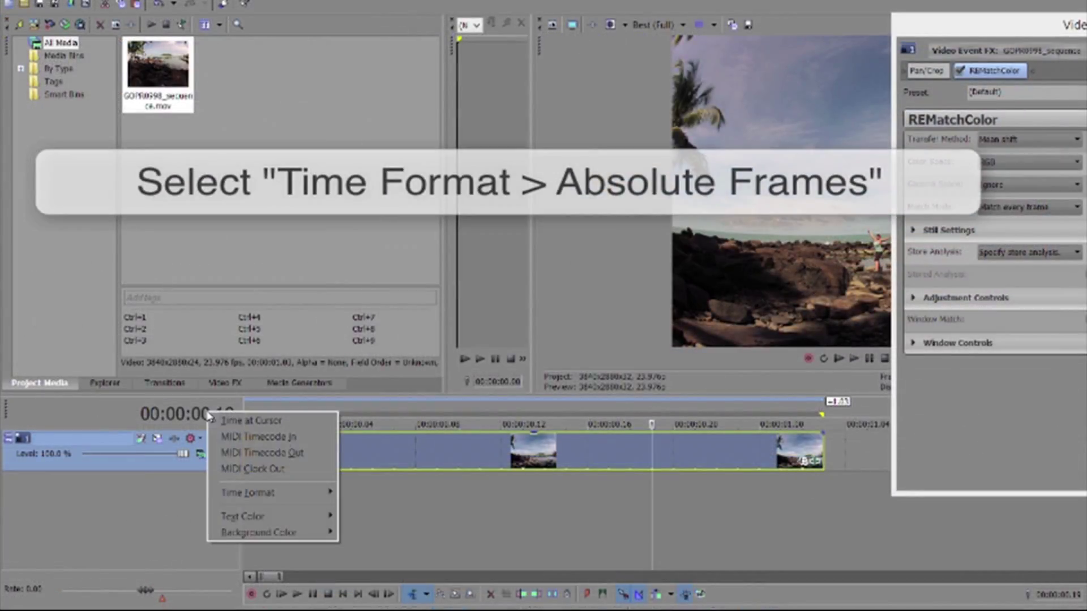
{"action": "mouse_move", "coordinate": [239, 497]}
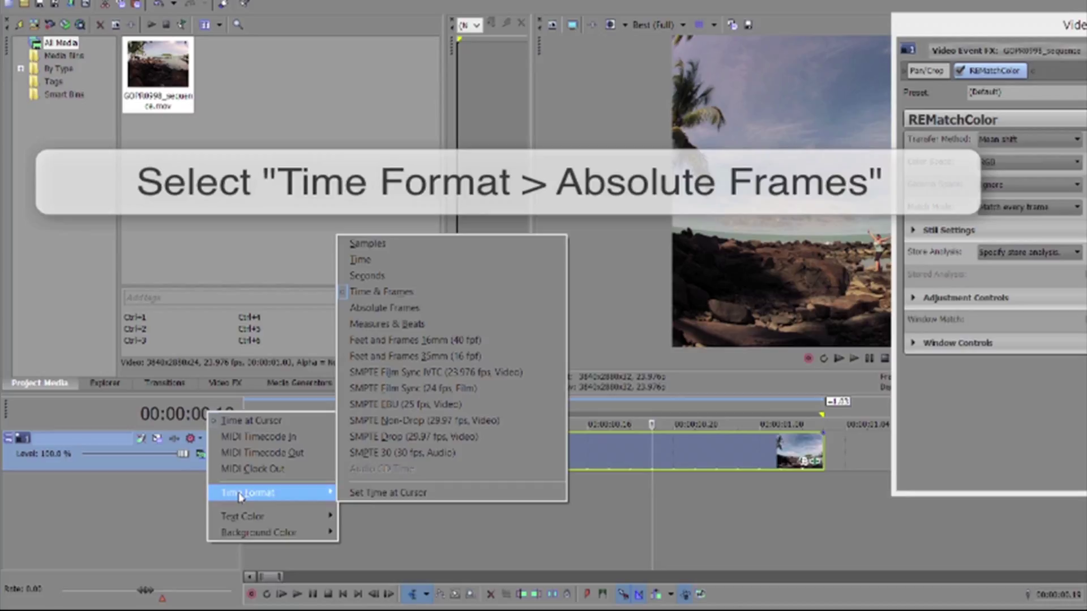
{"action": "left_click", "coordinate": [390, 310]}
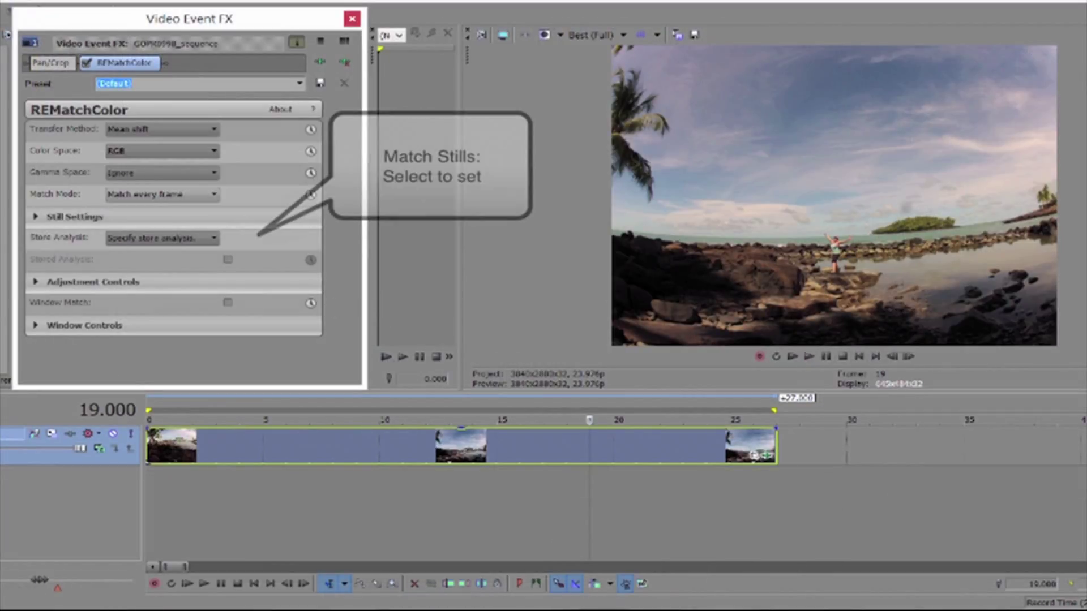
Expand Still Settings, store frame 19 as still 1, and move the playhead just before frame 19.
{"action": "left_click", "coordinate": [37, 217]}
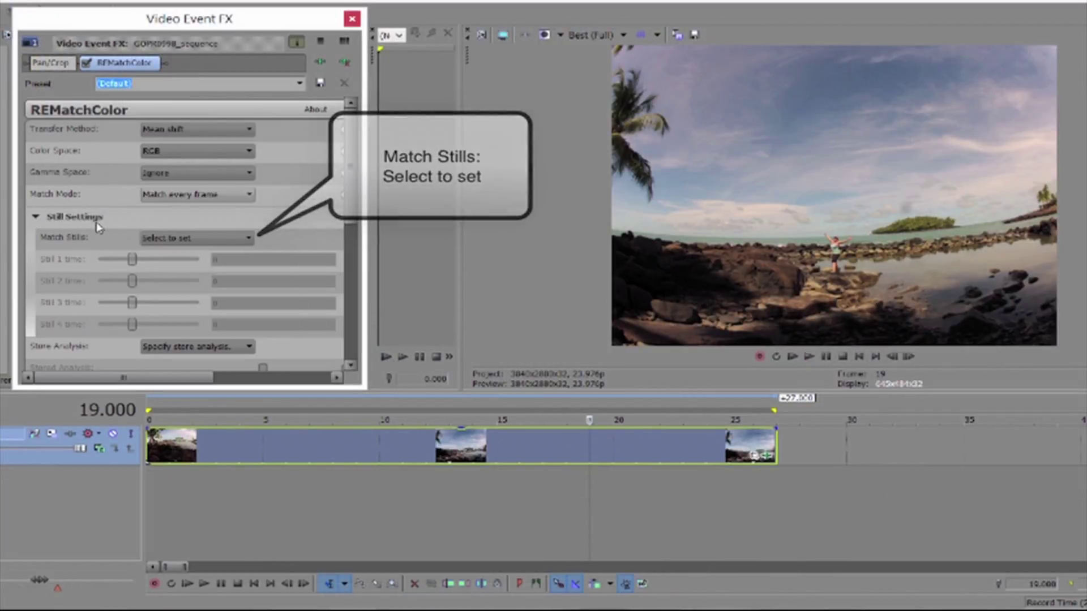
{"action": "left_click", "coordinate": [193, 238]}
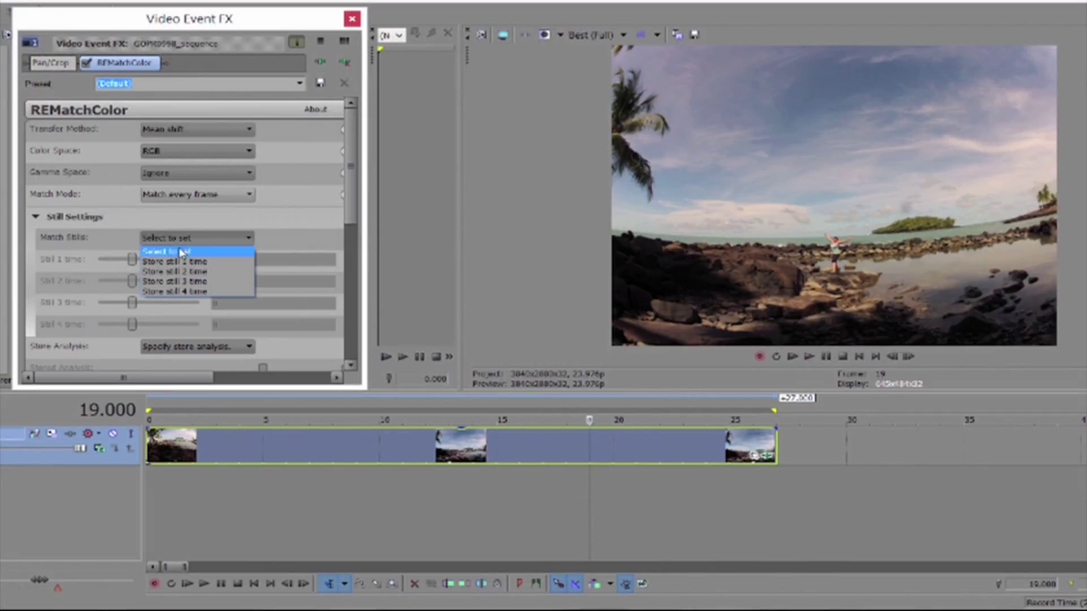
{"action": "left_click", "coordinate": [176, 255]}
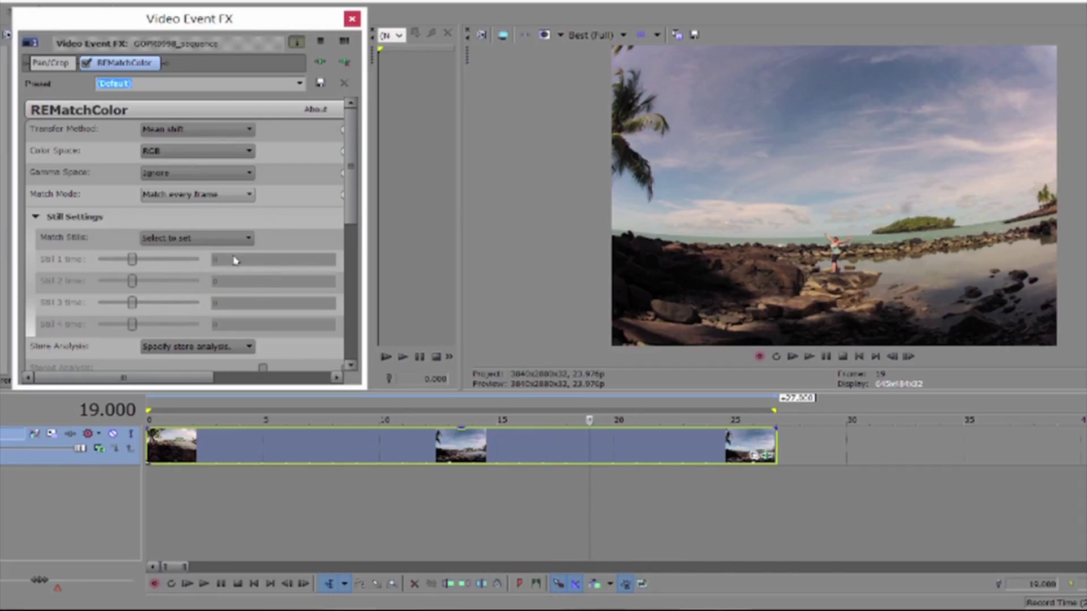
{"action": "left_click", "coordinate": [223, 244]}
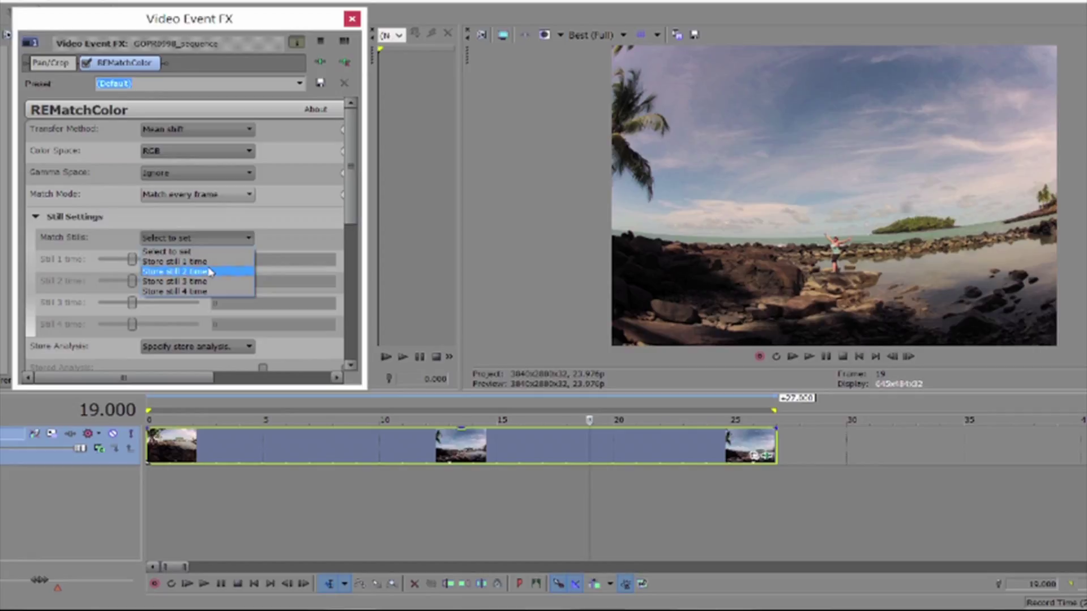
{"action": "left_click", "coordinate": [203, 262]}
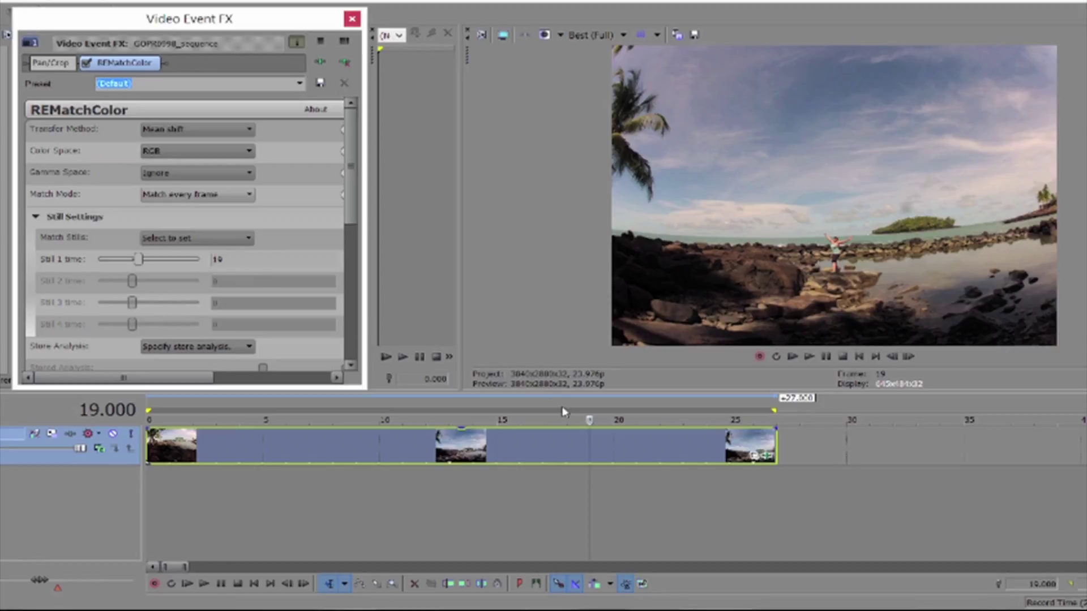
{"action": "left_click", "coordinate": [587, 422]}
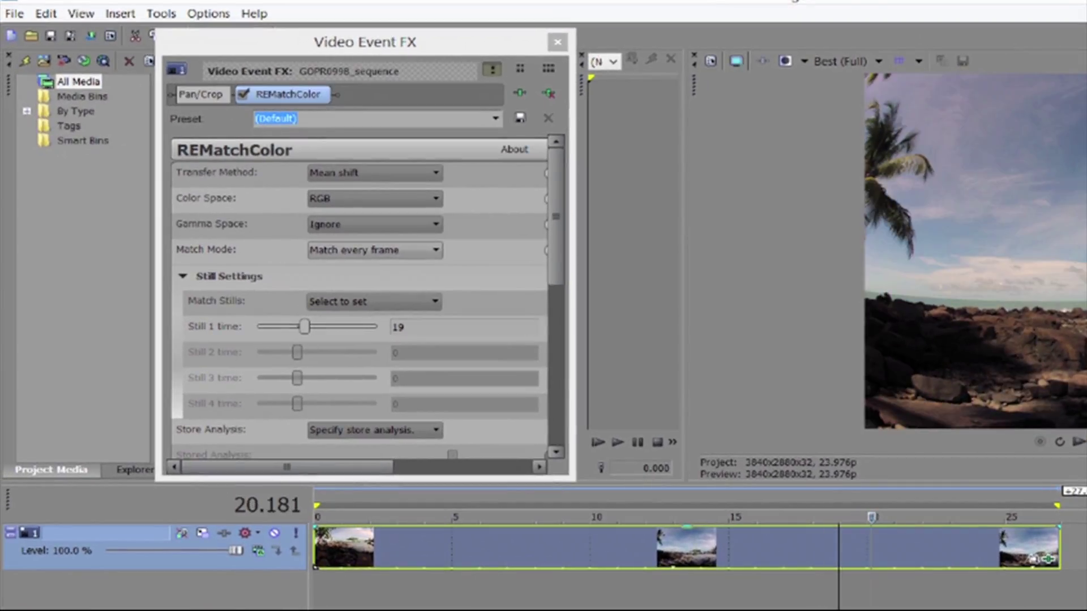
Scrub the playhead back to frame 17 and play the clip to review the match.
{"action": "left_click_drag", "start_coordinate": [872, 517], "coordinate": [783, 517]}
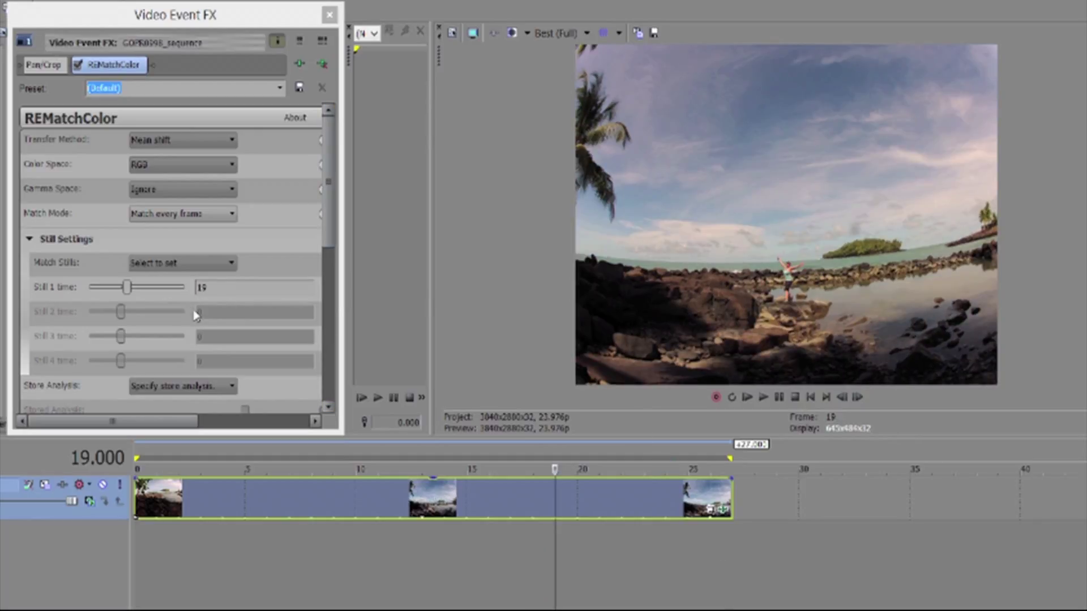
{"action": "key", "text": "space"}
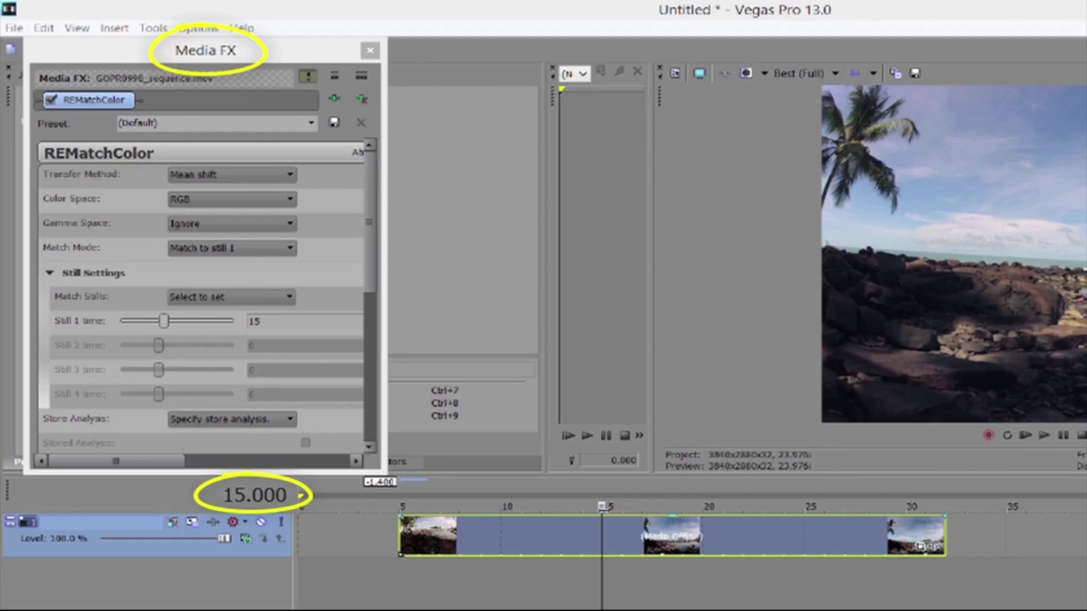
Stop playback at 12 seconds, store it as still 1, and preview the colour-source image.
{"action": "key", "text": "space"}
{"action": "key", "text": "space"}
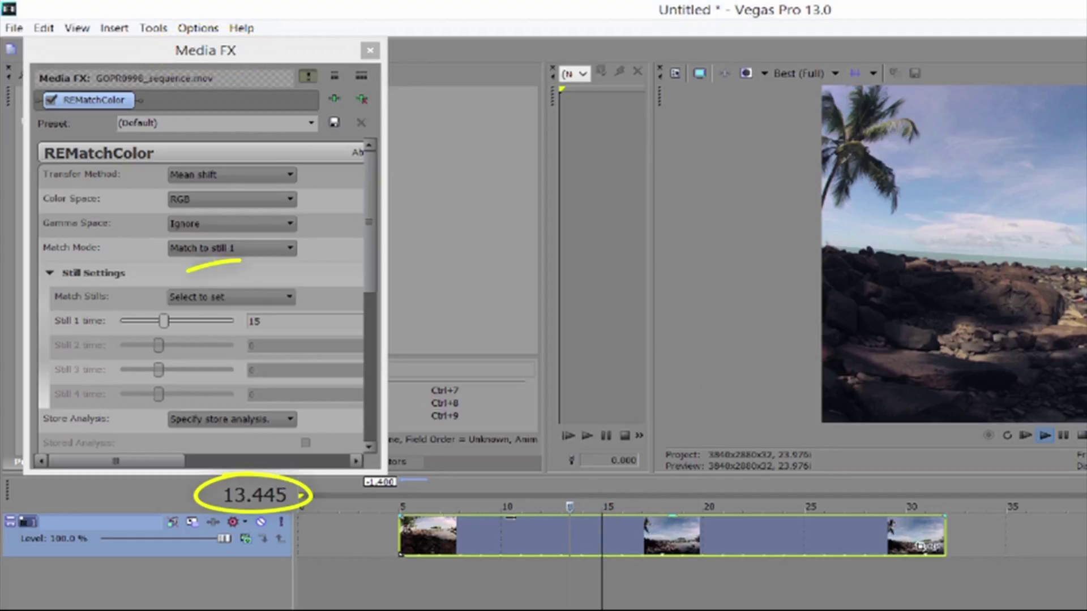
{"action": "left_click", "coordinate": [564, 555]}
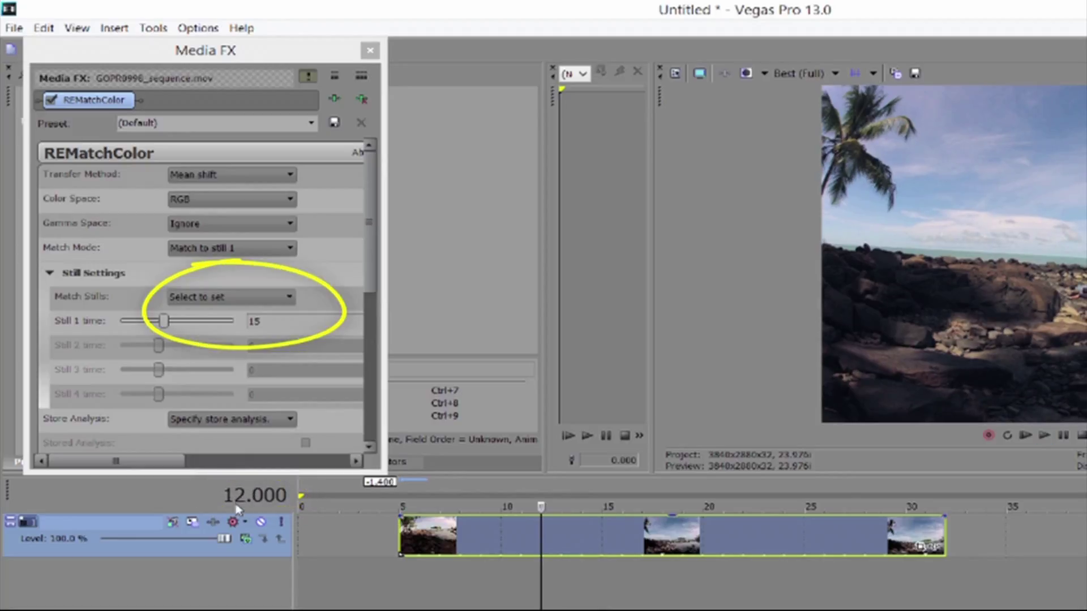
{"action": "left_click", "coordinate": [218, 297]}
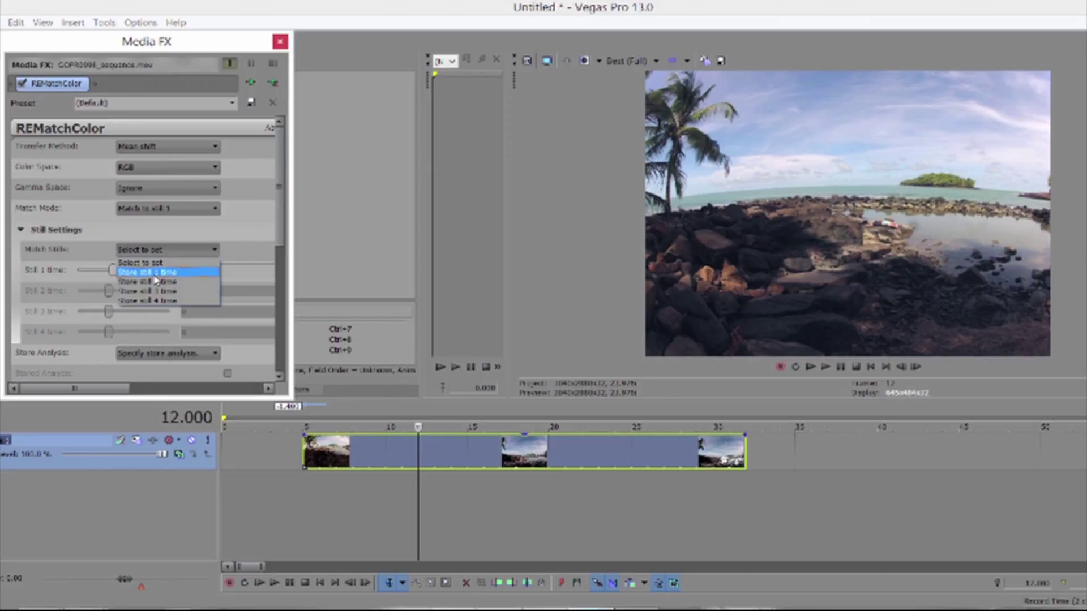
{"action": "left_click", "coordinate": [156, 274]}
{"action": "left_click", "coordinate": [170, 146]}
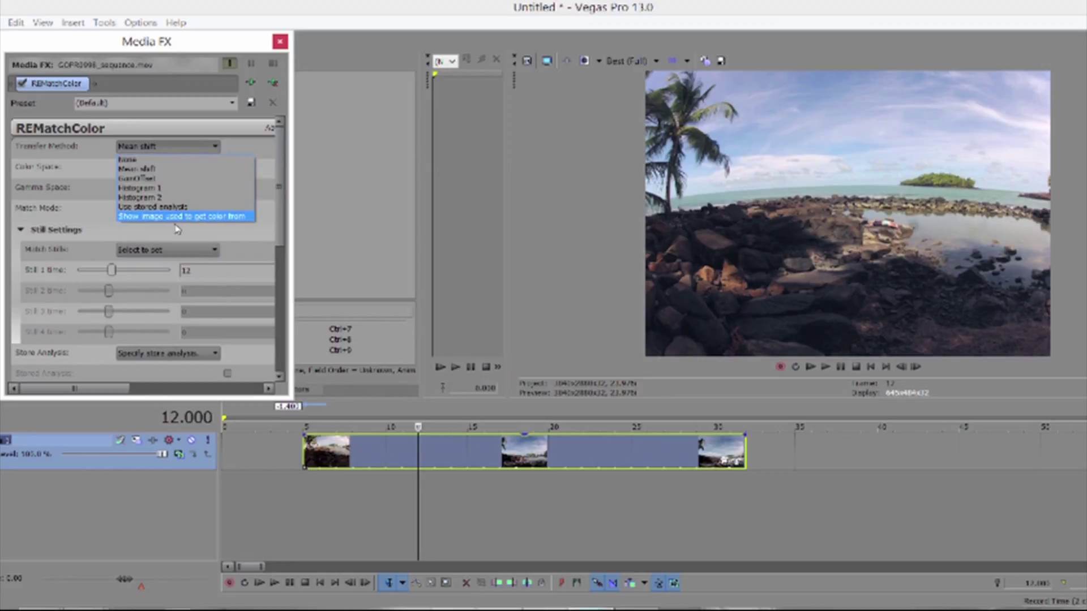
{"action": "left_click", "coordinate": [176, 220]}
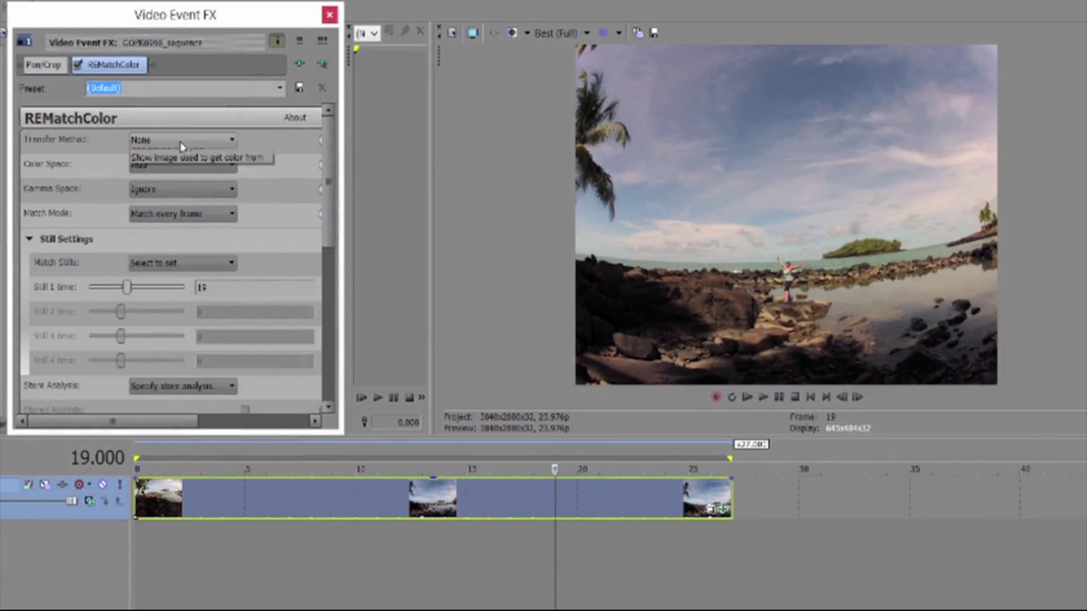
Set the event effect's transfer method to Histogram 2 and colour space to LAB.
{"action": "left_click", "coordinate": [182, 146]}
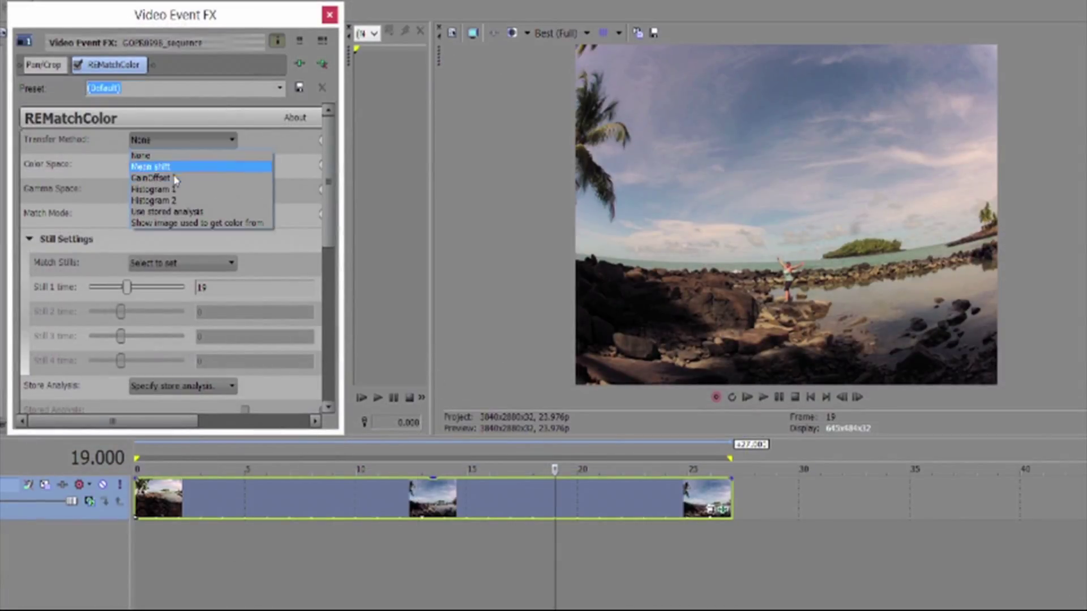
{"action": "left_click", "coordinate": [176, 201]}
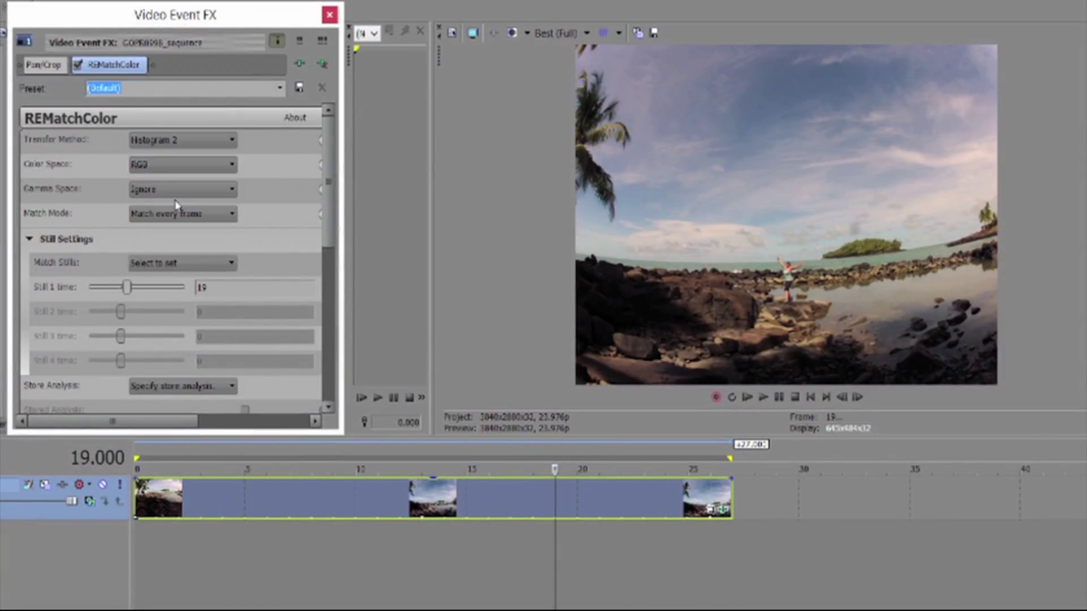
{"action": "left_click", "coordinate": [169, 166]}
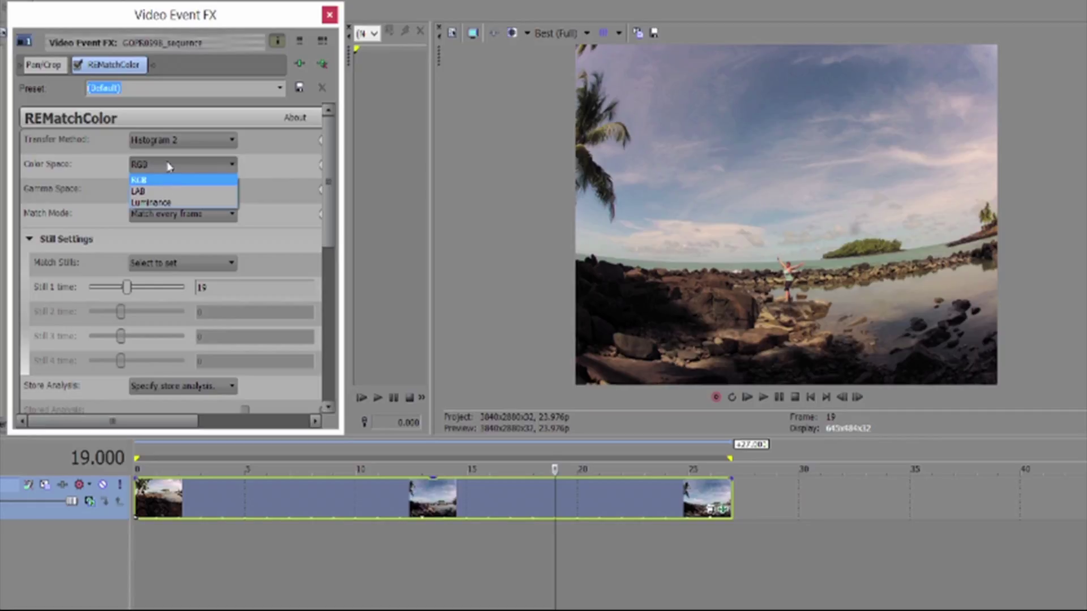
{"action": "left_click", "coordinate": [155, 194]}
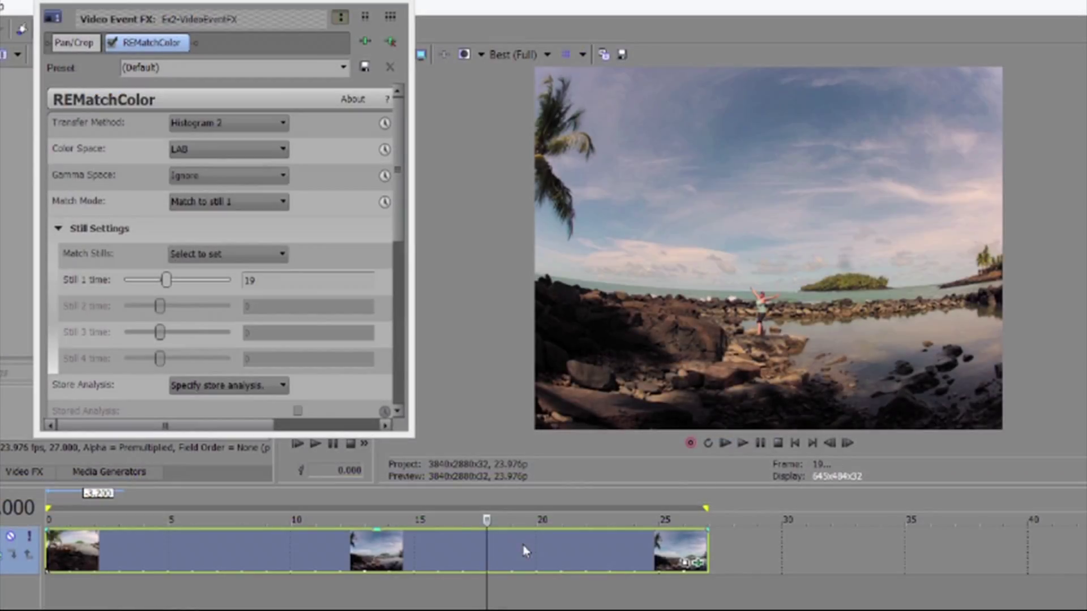
Step back and forth a few frames to check the colour match.
{"action": "key", "text": "Left"}
{"action": "key", "text": "Left"}
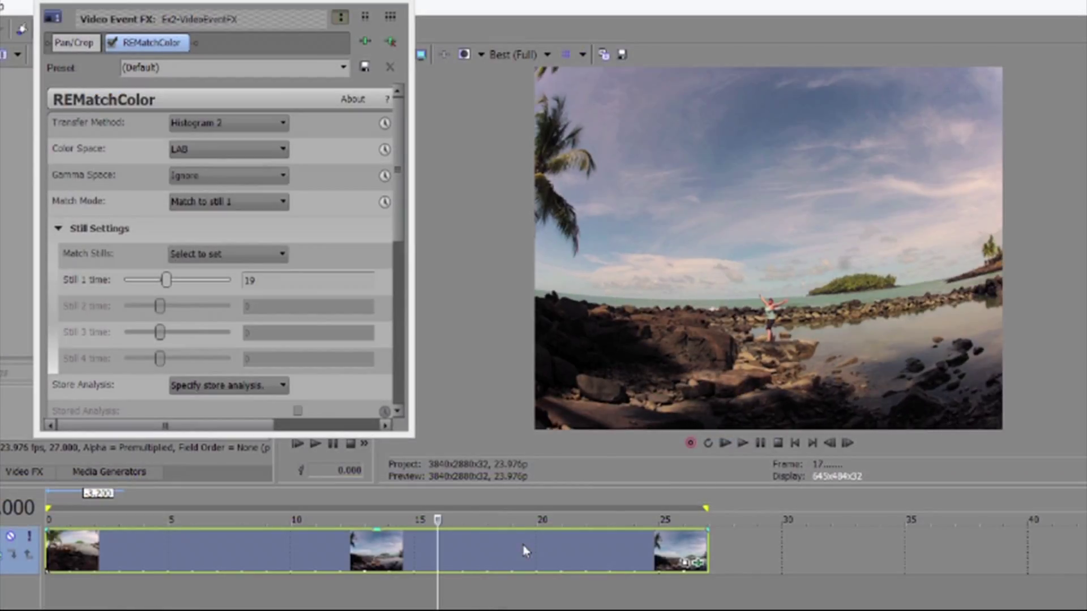
{"action": "key", "text": "Left"}
{"action": "key", "text": "Left"}
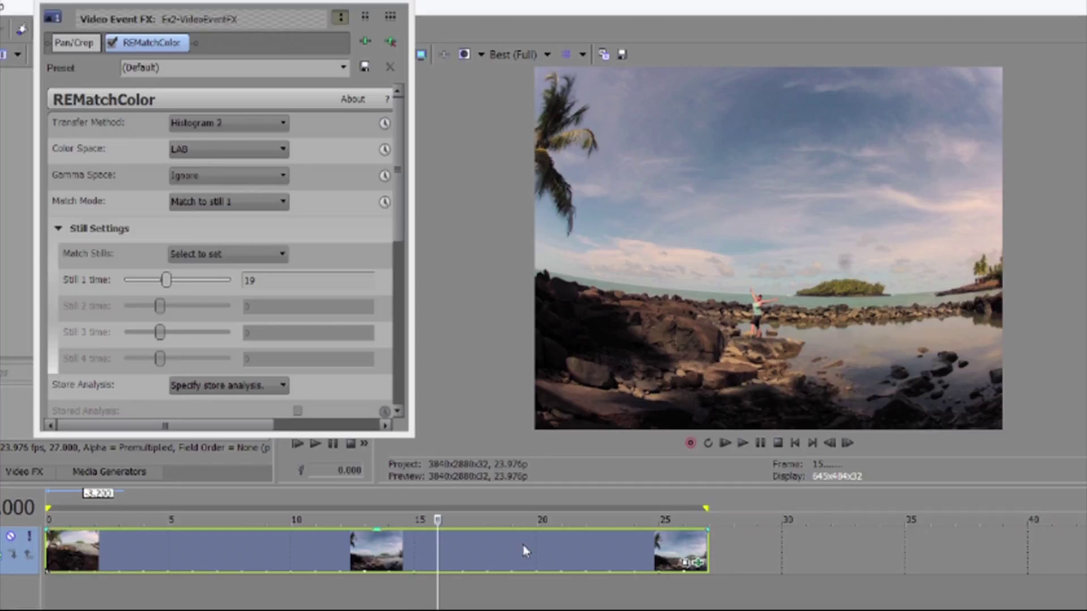
{"action": "key", "text": "Right"}
{"action": "key", "text": "Right"}
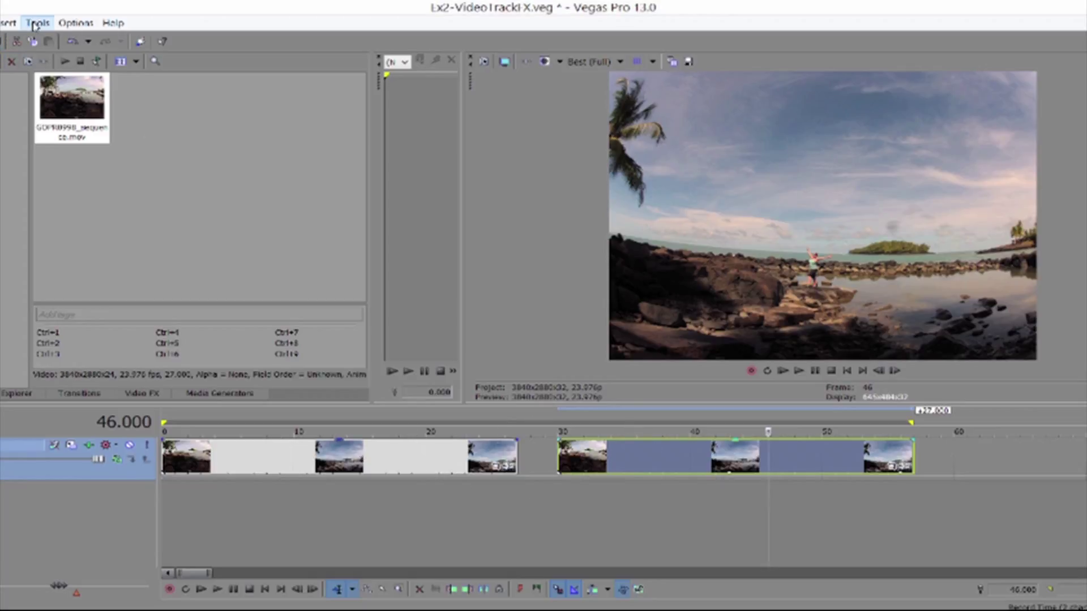
Add REMatchColor as a Video Track FX and show the image used to get colour from.
{"action": "left_click", "coordinate": [35, 23]}
{"action": "mouse_move", "coordinate": [141, 54]}
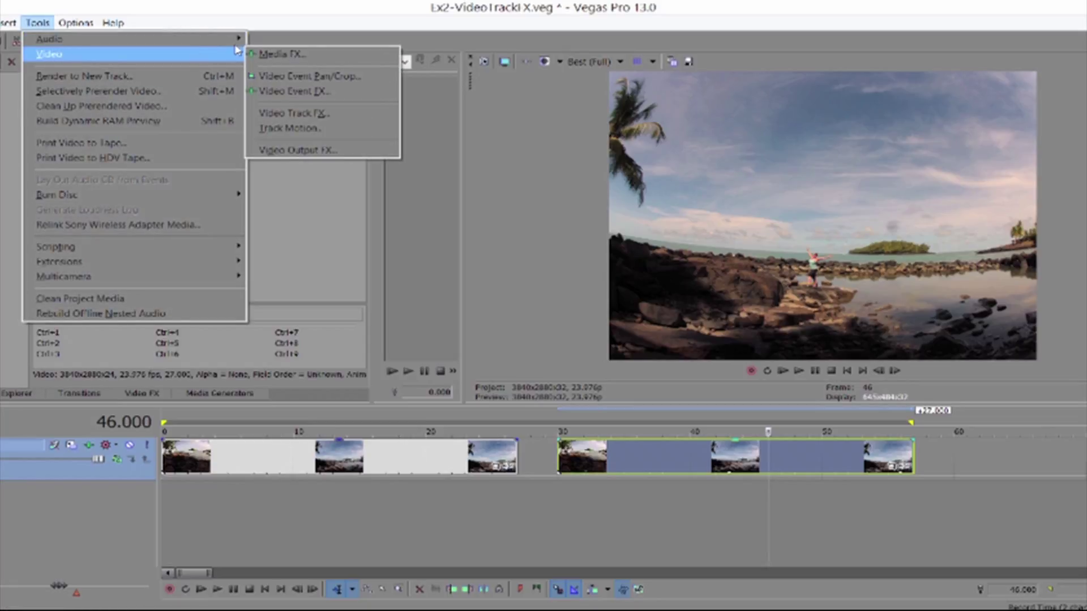
{"action": "left_click", "coordinate": [293, 114]}
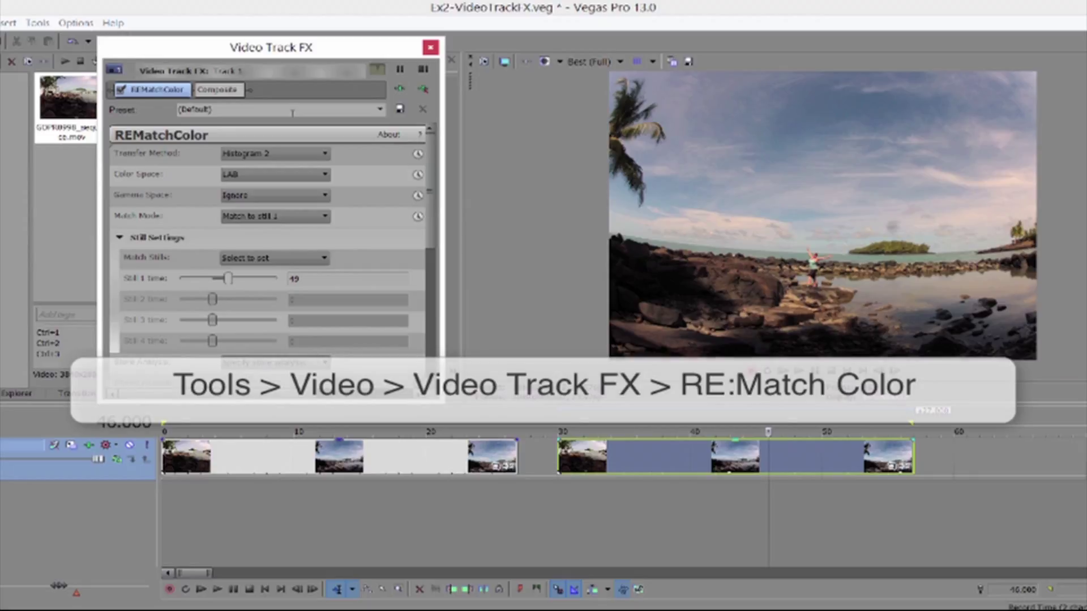
{"action": "left_click", "coordinate": [268, 154]}
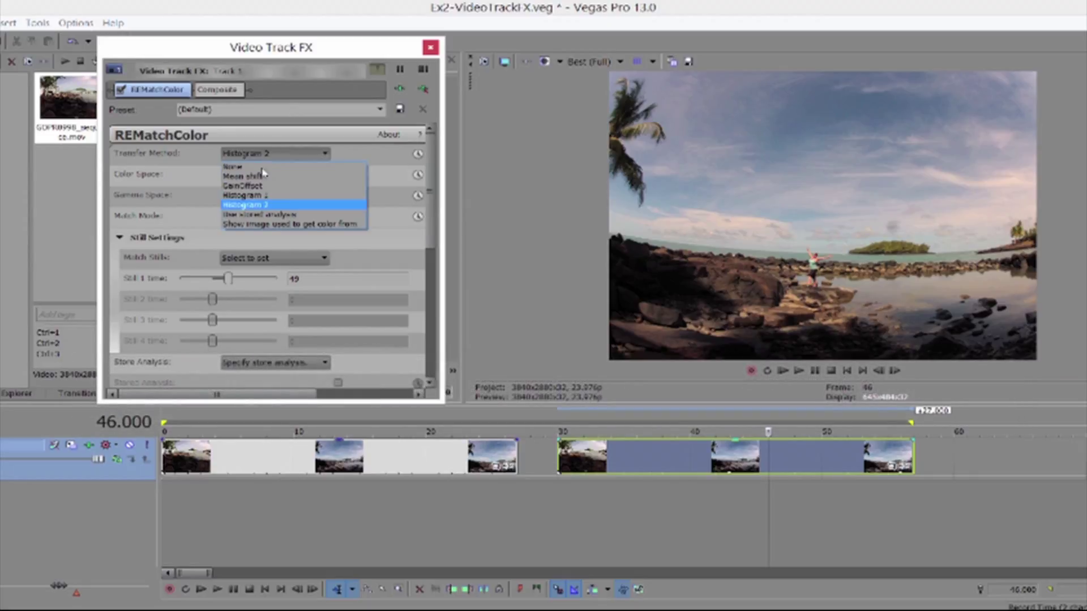
{"action": "left_click", "coordinate": [263, 225]}
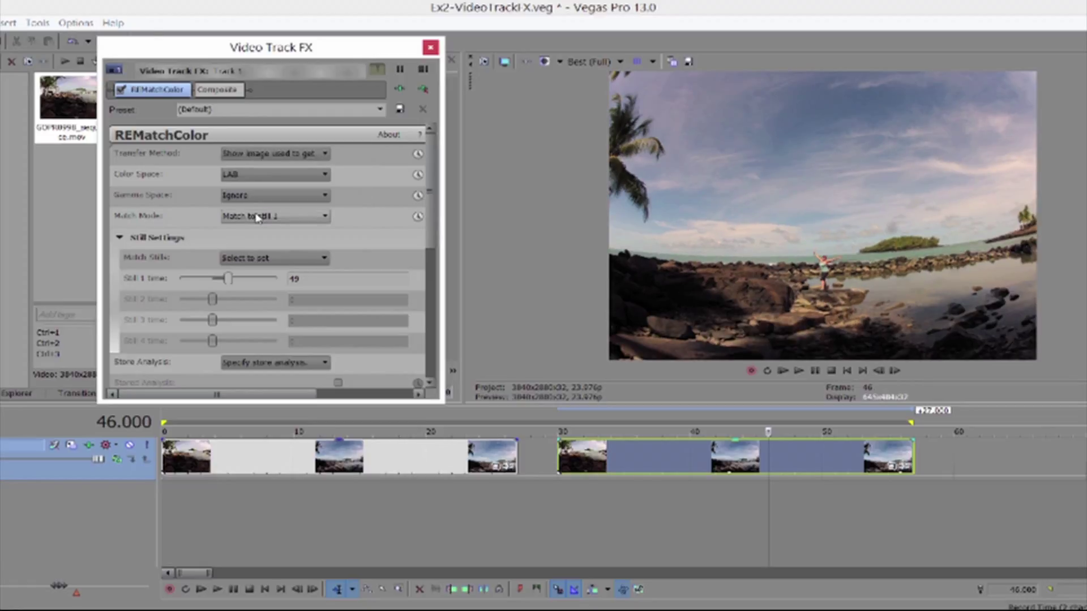
Set Match Mode to Match to still 1 and store the frame at 45 seconds as still 1.
{"action": "left_click", "coordinate": [257, 216]}
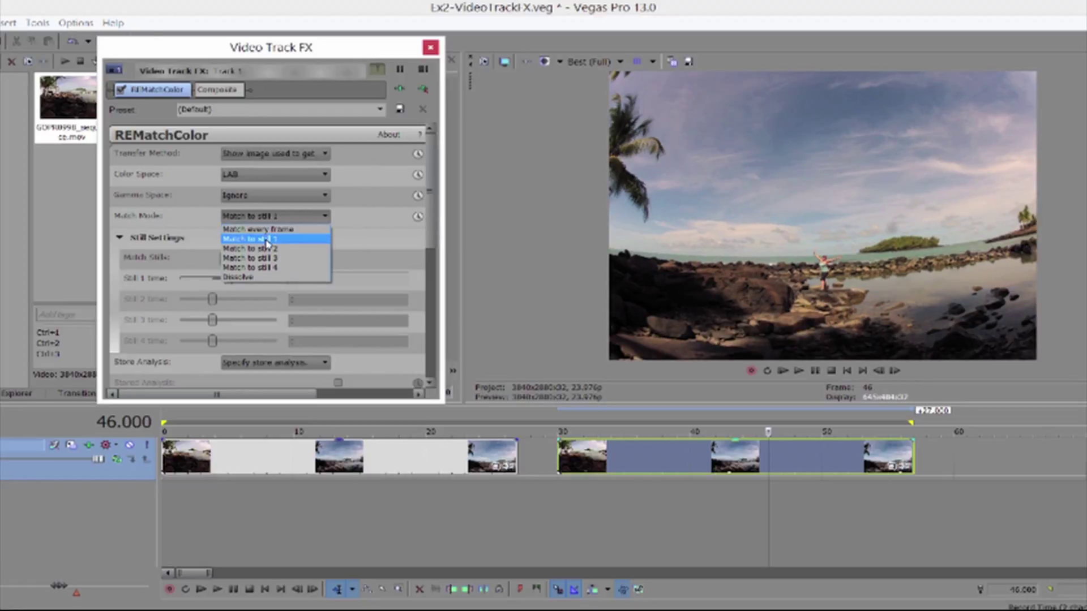
{"action": "left_click", "coordinate": [267, 240]}
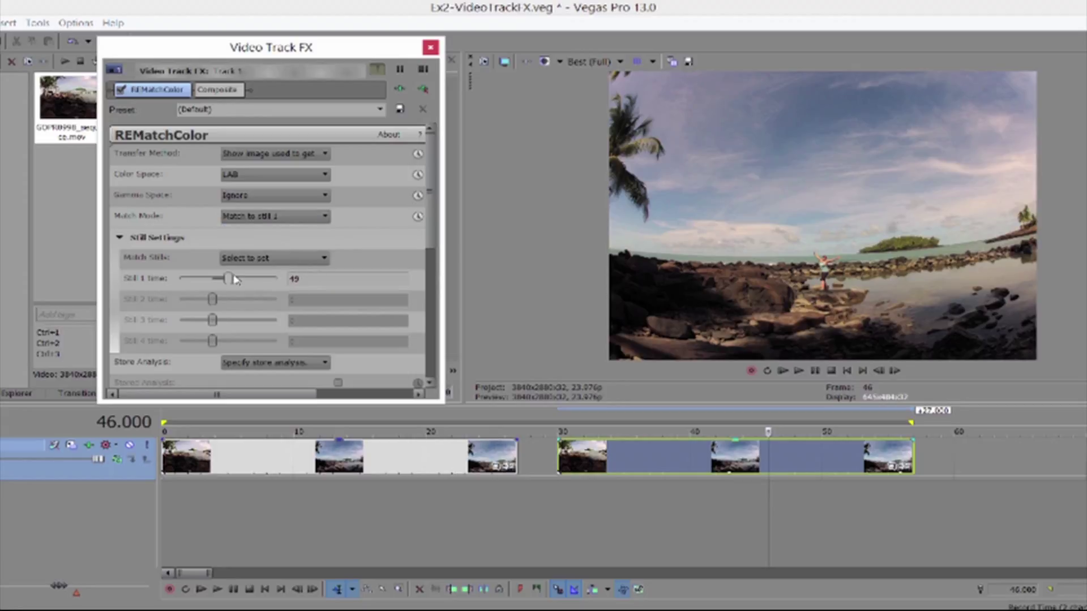
{"action": "left_click_drag", "start_coordinate": [227, 279], "coordinate": [222, 279]}
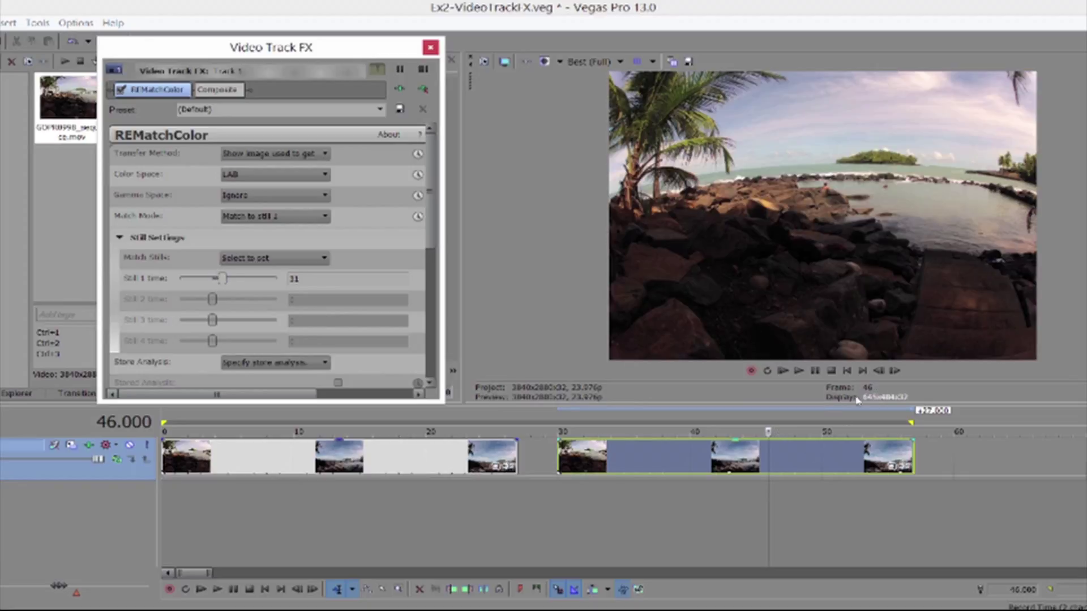
{"action": "left_click", "coordinate": [756, 431]}
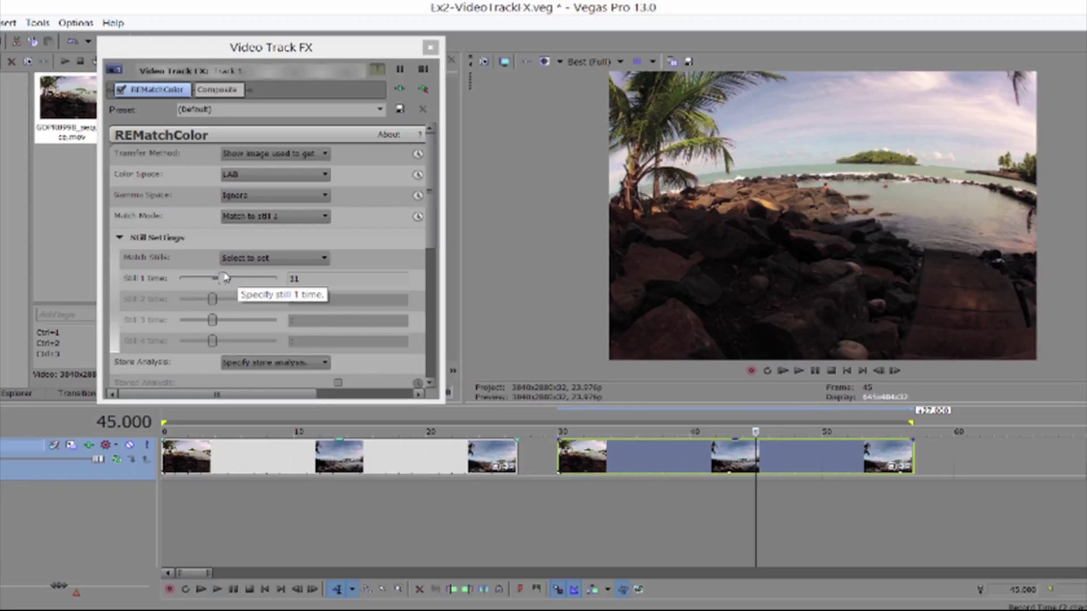
{"action": "left_click", "coordinate": [234, 258]}
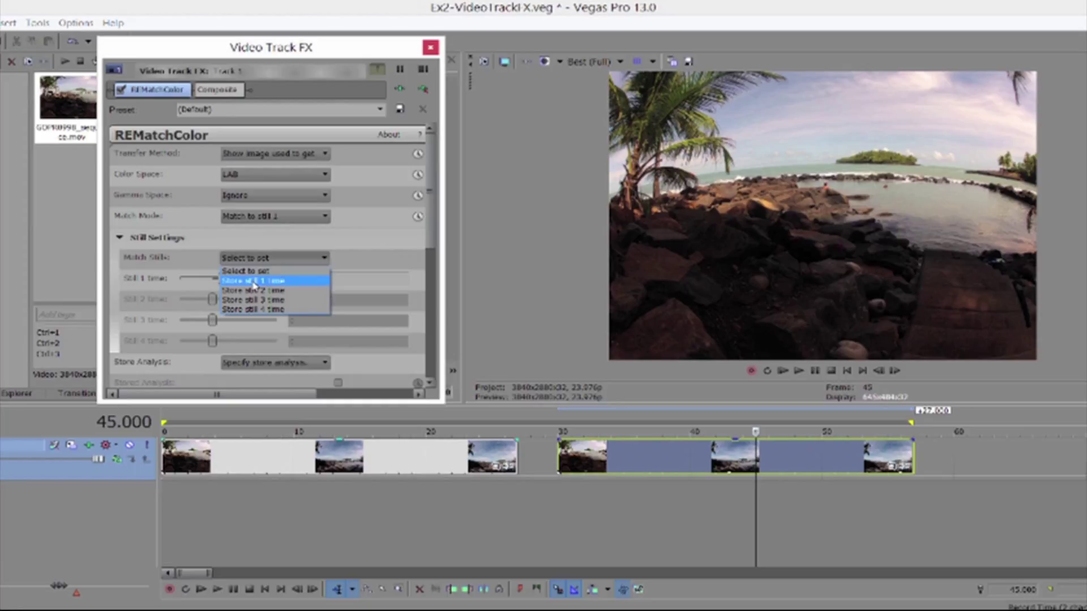
{"action": "left_click", "coordinate": [254, 282]}
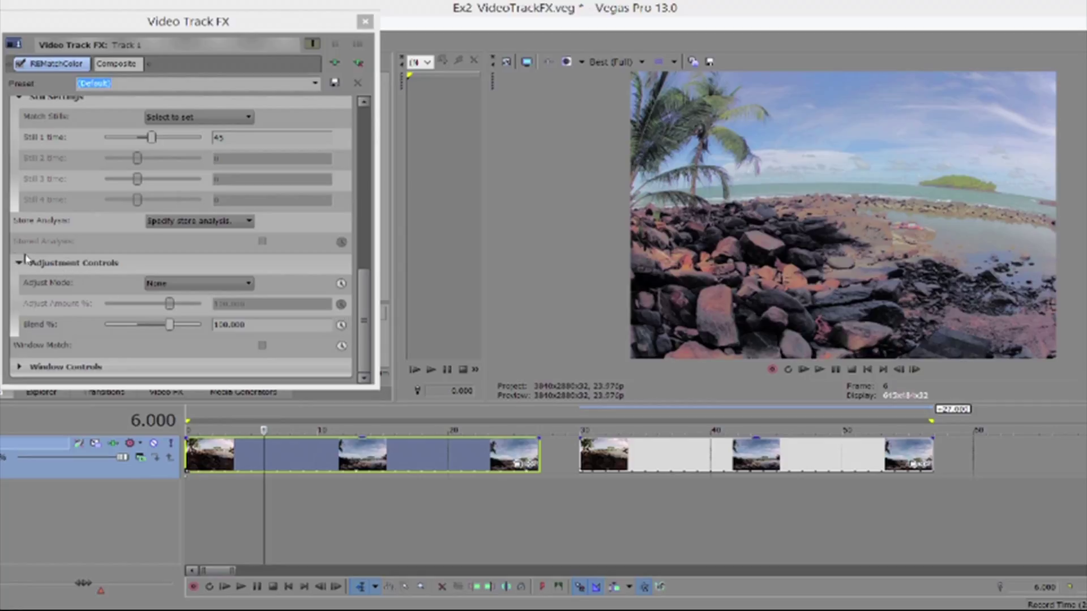
Make Blend % animatable and set it to 0.
{"action": "left_click", "coordinate": [339, 326]}
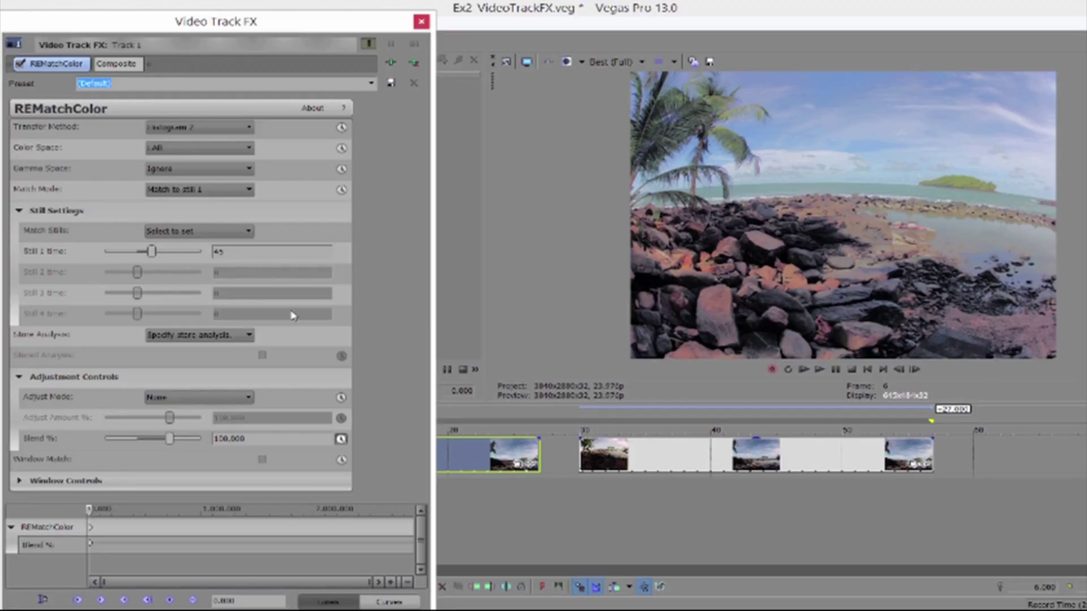
{"action": "left_click", "coordinate": [261, 442]}
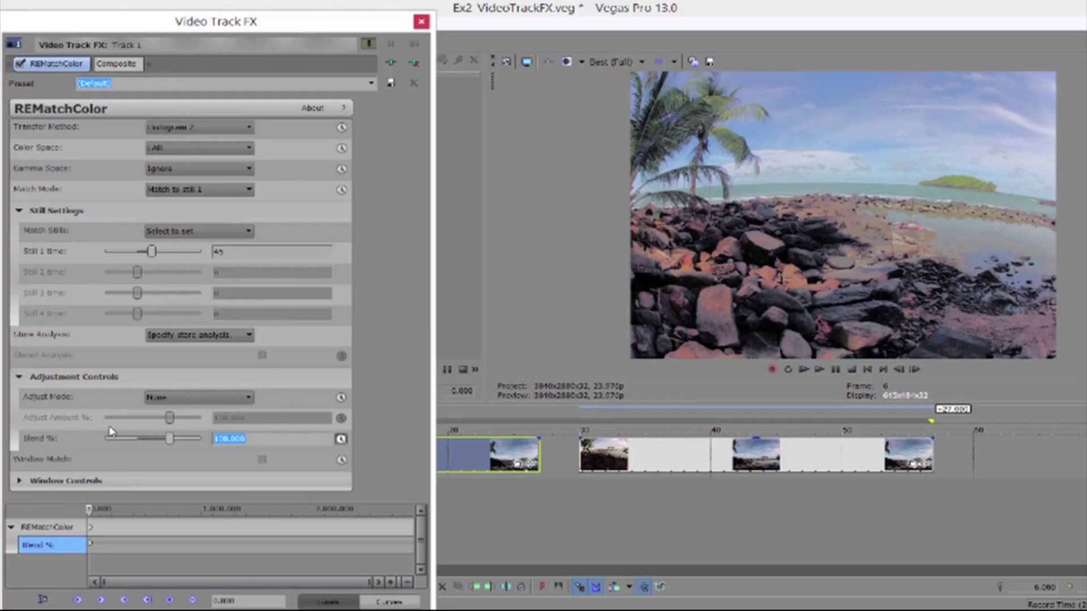
{"action": "type", "text": "0"}
{"action": "key", "text": "Return"}
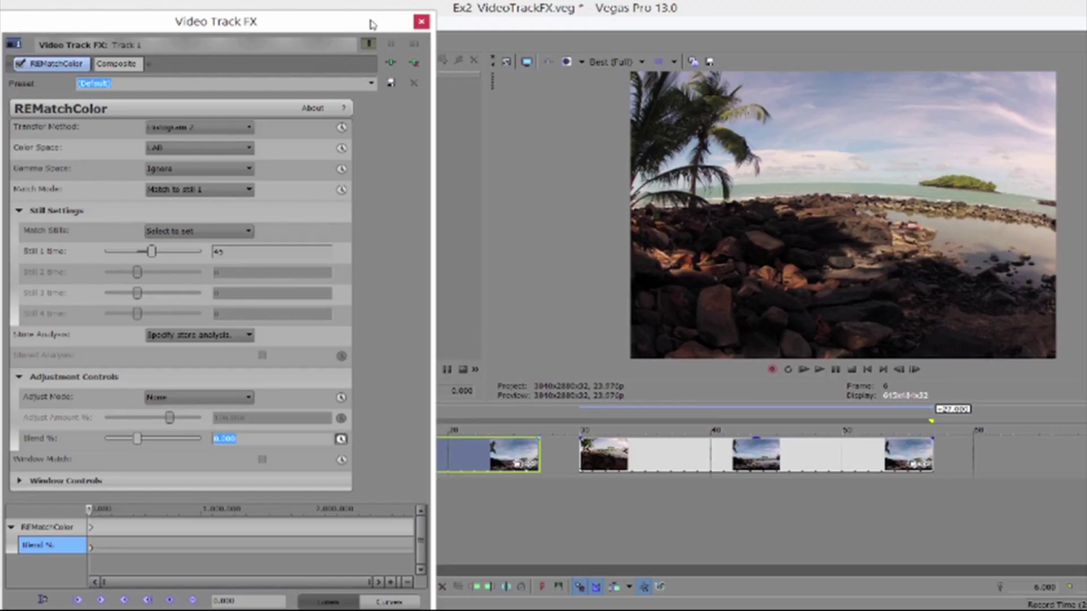
Set the Transfer Method to None and keyframe that change.
{"action": "left_click_drag", "start_coordinate": [371, 24], "coordinate": [448, 16]}
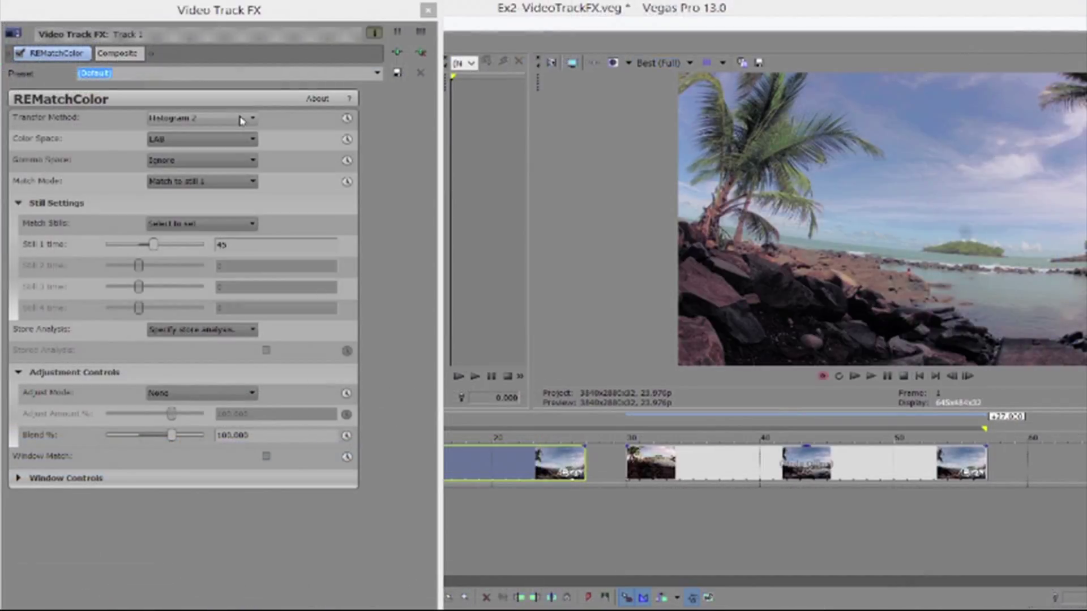
{"action": "left_click", "coordinate": [242, 119]}
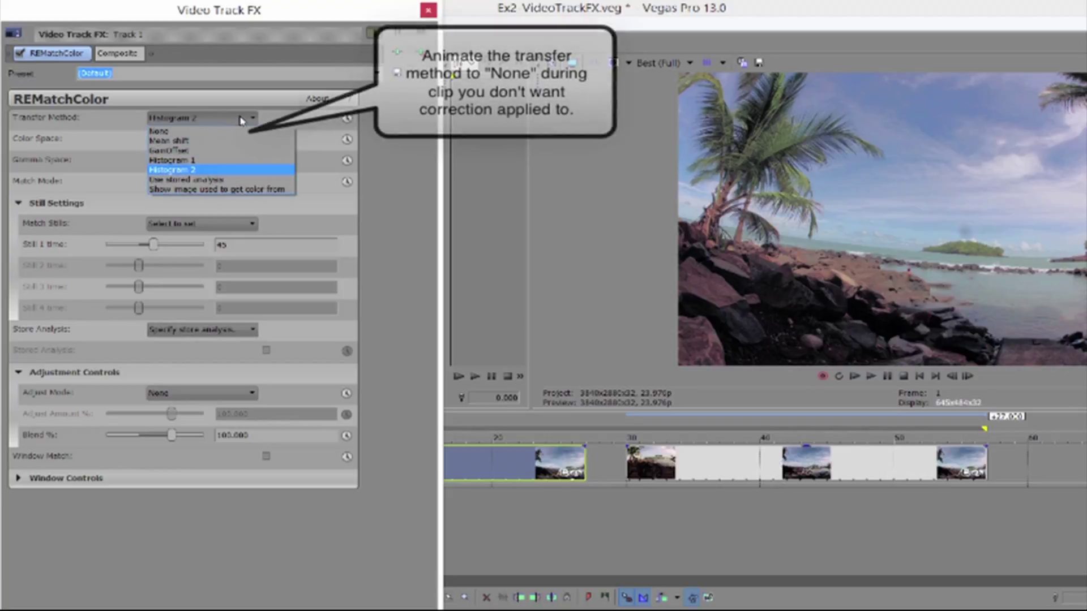
{"action": "left_click", "coordinate": [198, 131]}
{"action": "left_click", "coordinate": [347, 119]}
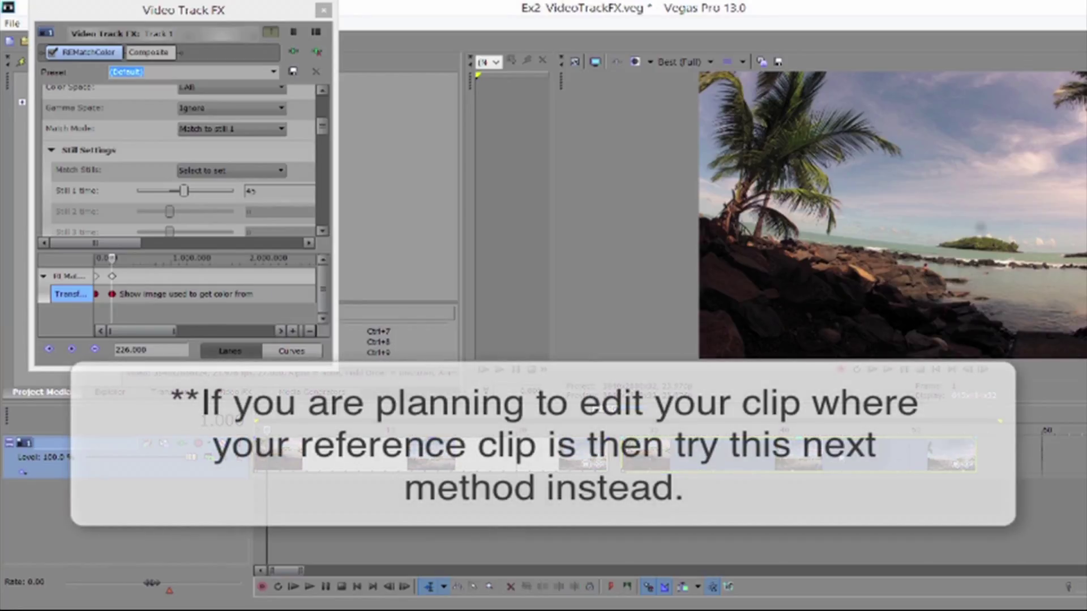
Drag the right-hand clip group slightly later along Track 1.
{"action": "left_click_drag", "start_coordinate": [913, 461], "coordinate": [857, 452]}
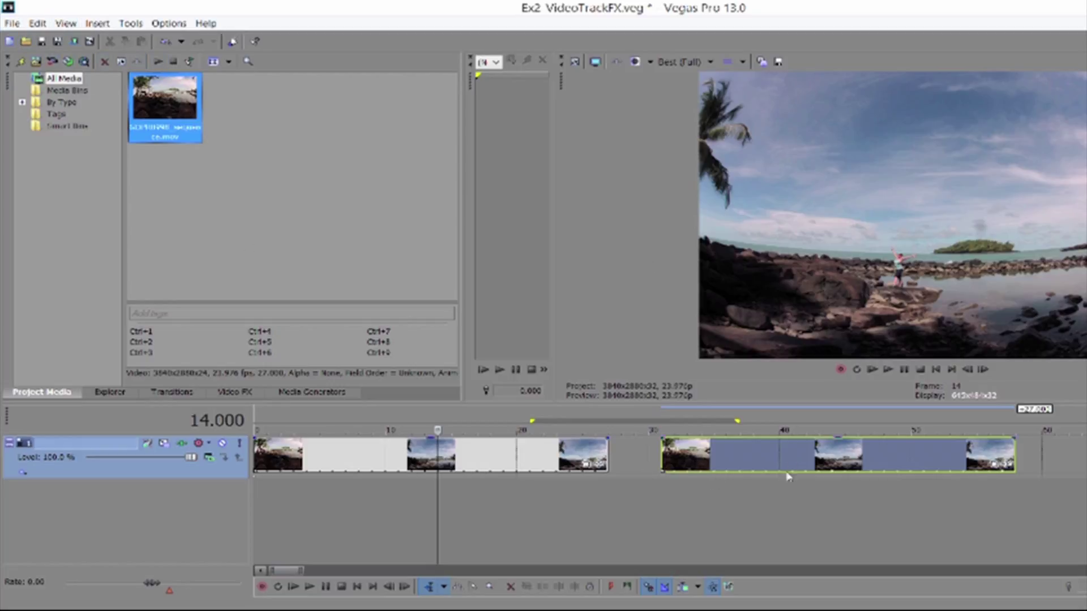
Save the project under the new name Intermediate.
{"action": "left_click", "coordinate": [14, 24]}
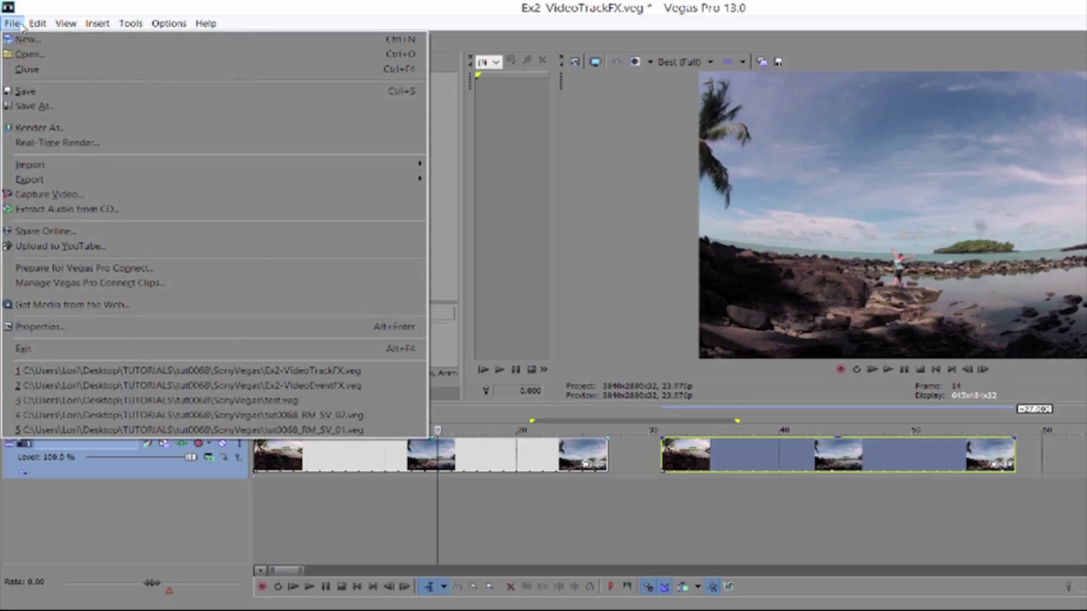
{"action": "left_click", "coordinate": [35, 106]}
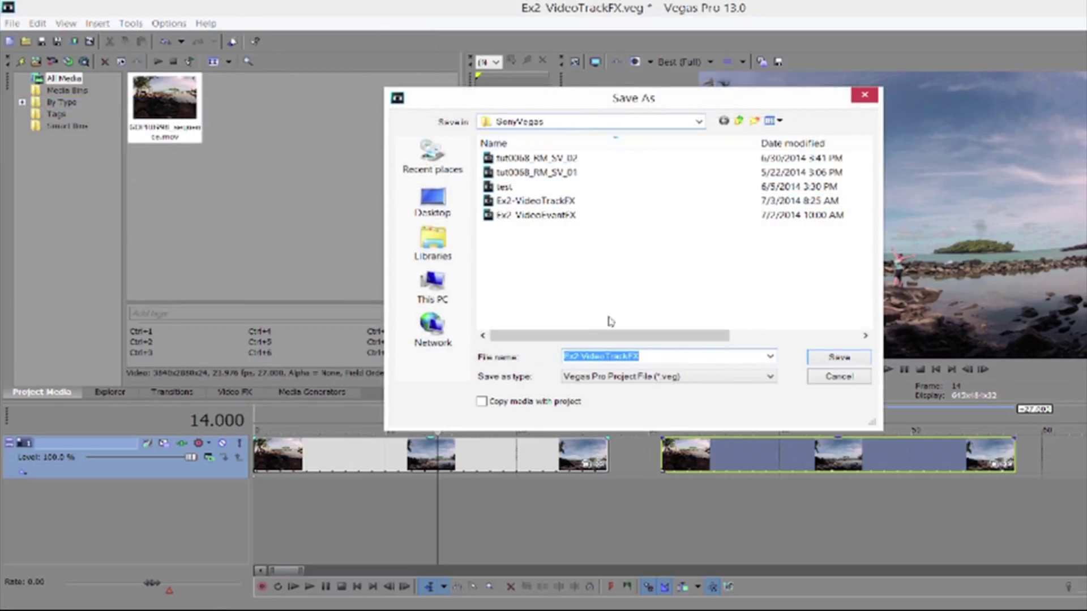
{"action": "left_click", "coordinate": [653, 353]}
{"action": "left_click_drag", "start_coordinate": [655, 357], "coordinate": [564, 343]}
{"action": "type", "text": "Intermediate"}
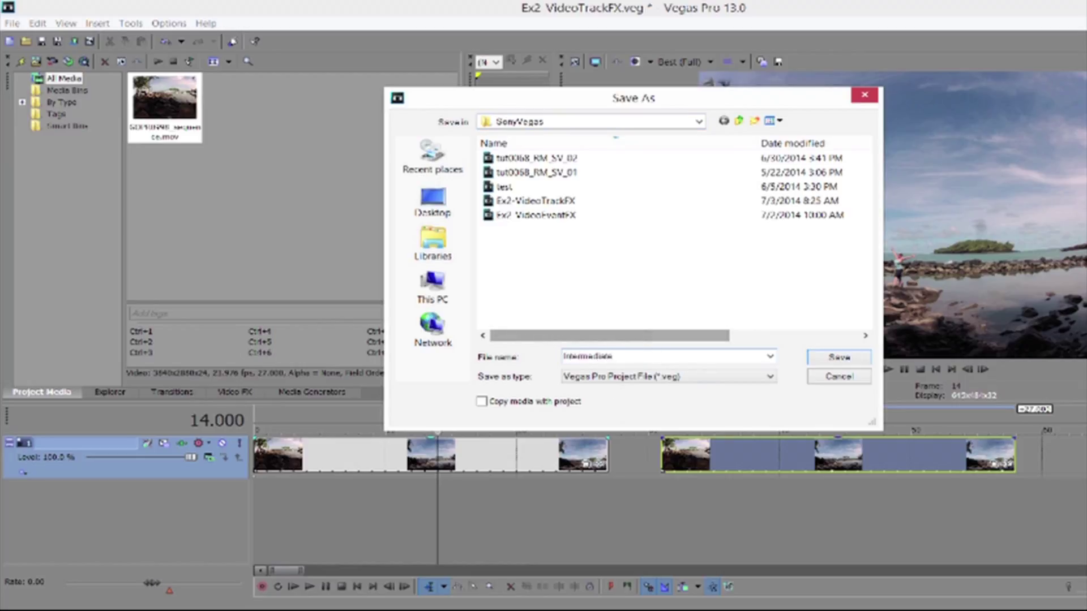
{"action": "key", "text": "Return"}
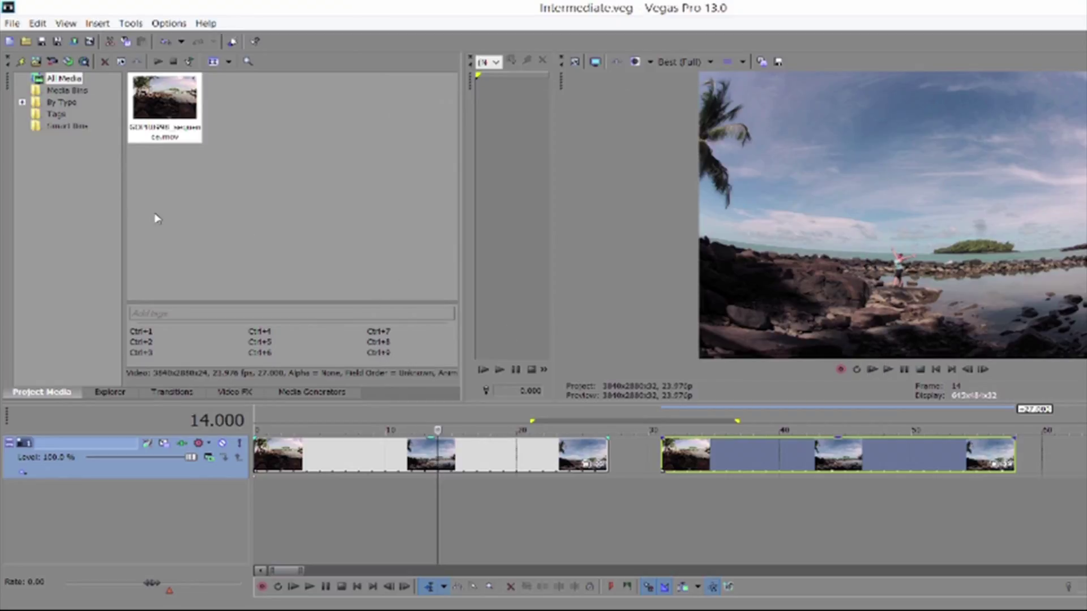
Import Intermediate.veg from the SonyVegas folder and place it on the timeline.
{"action": "left_click", "coordinate": [5, 23]}
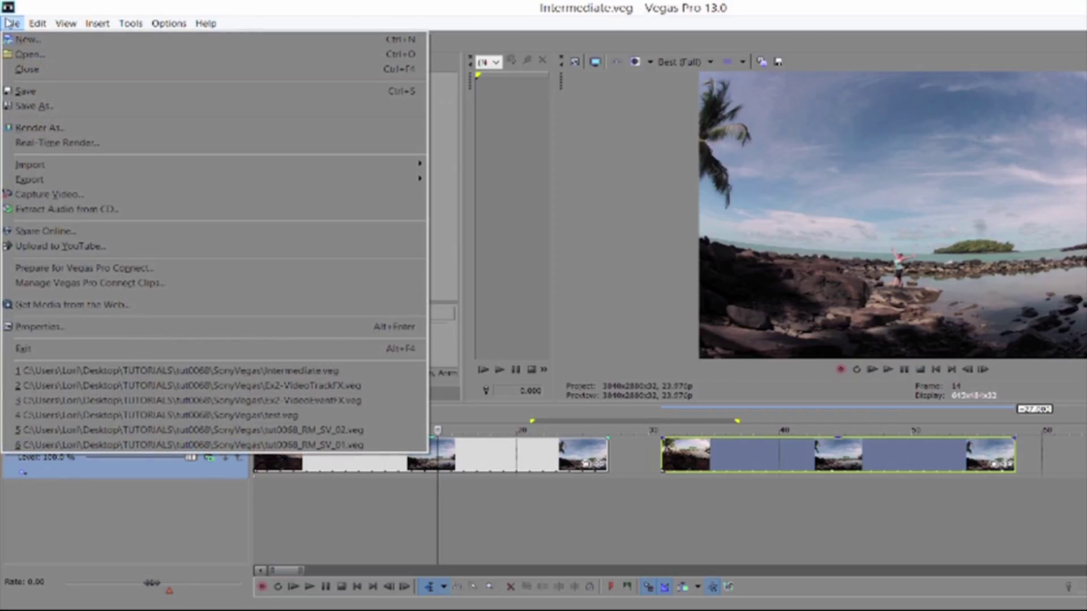
{"action": "mouse_move", "coordinate": [57, 179]}
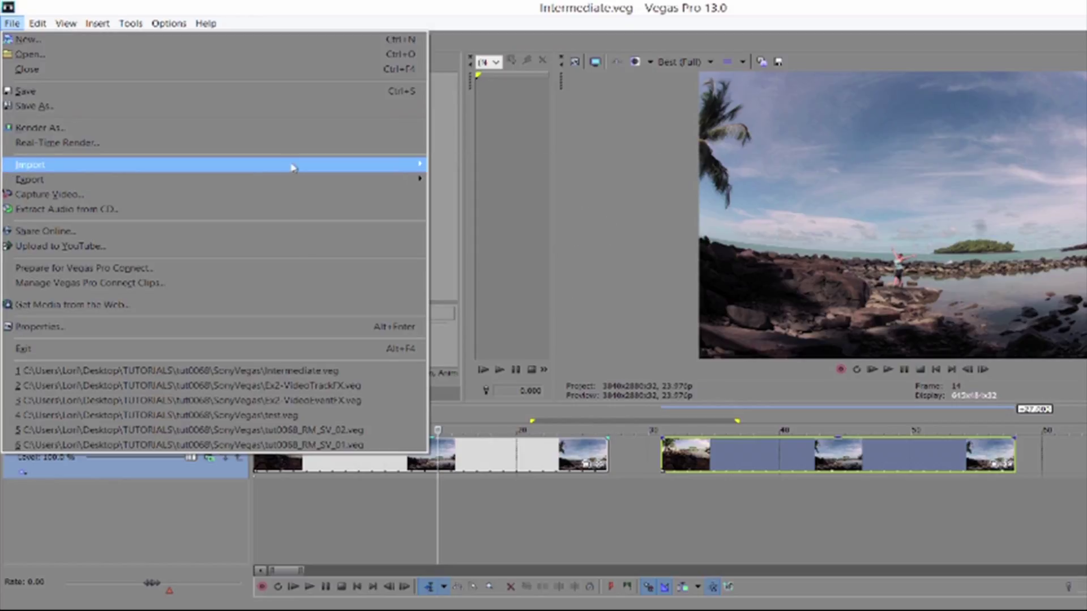
{"action": "mouse_move", "coordinate": [291, 165]}
{"action": "left_click", "coordinate": [449, 171]}
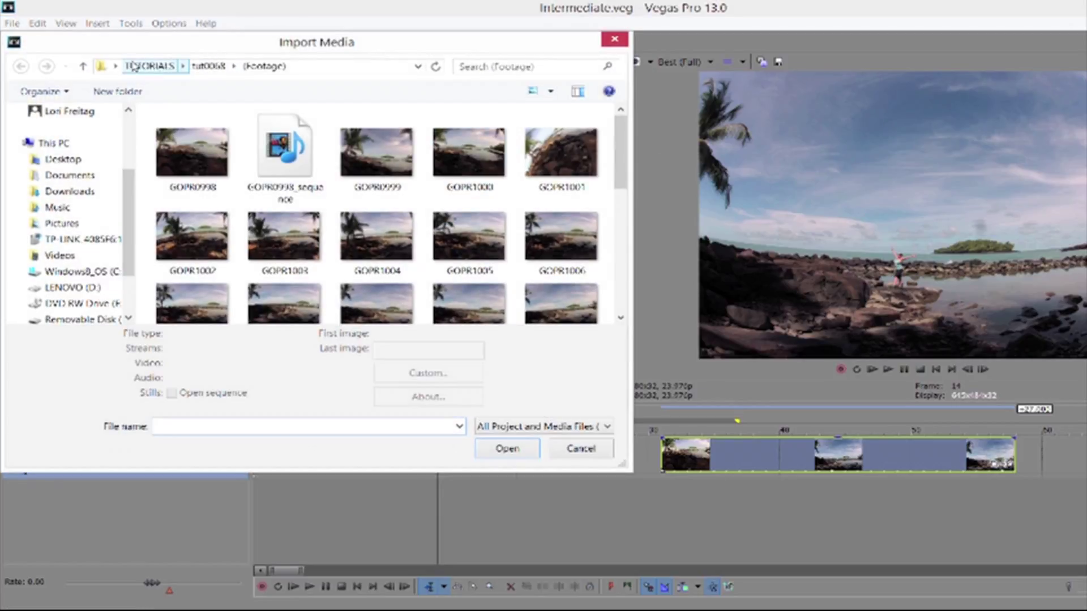
{"action": "left_click", "coordinate": [210, 66]}
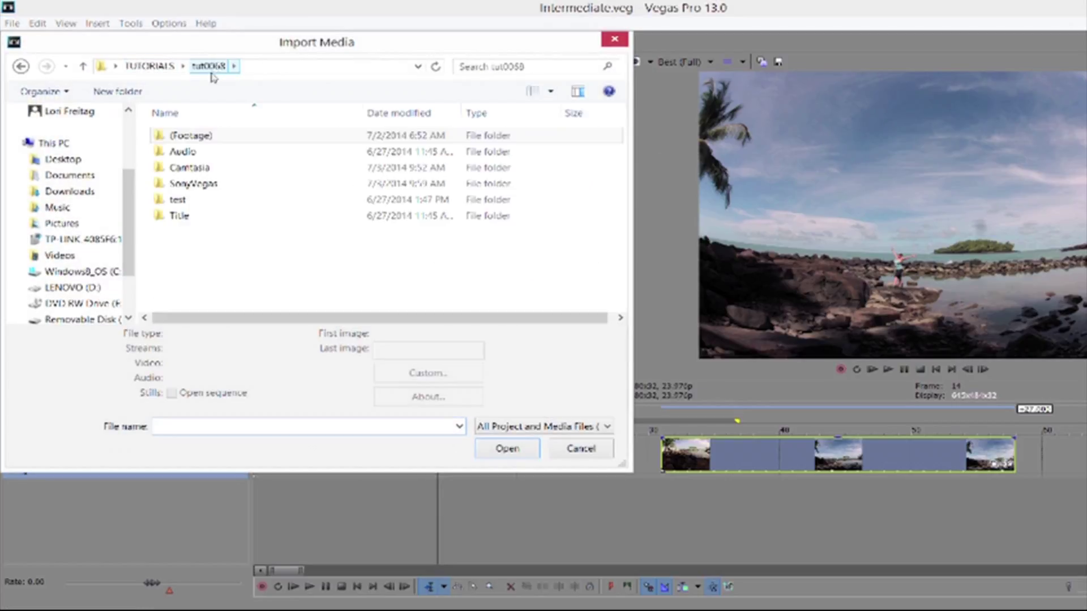
{"action": "double_click", "coordinate": [193, 184]}
{"action": "left_click", "coordinate": [194, 168]}
{"action": "double_click", "coordinate": [194, 169]}
{"action": "left_click_drag", "start_coordinate": [156, 108], "coordinate": [746, 457]}
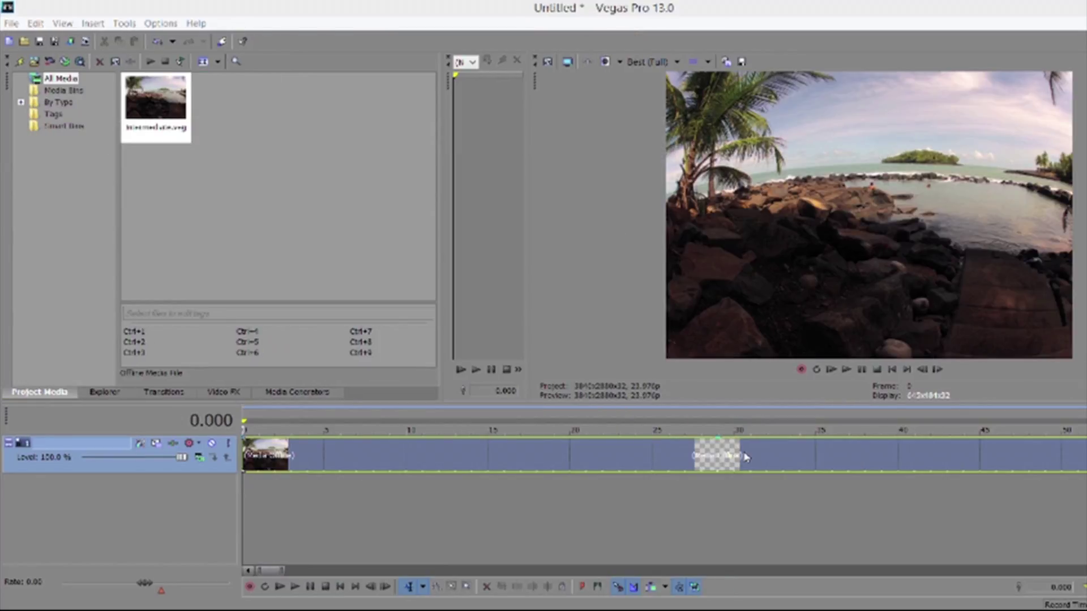
Add REMatchColor as Media FX on the Intermediate event and store frame 45 as still 1.
{"action": "right_click", "coordinate": [746, 457]}
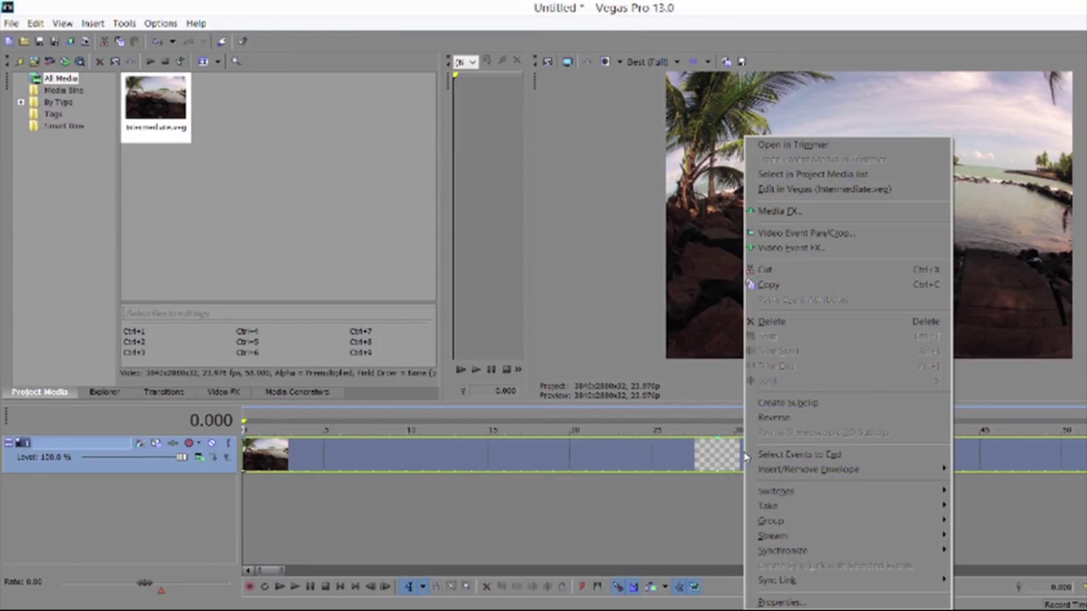
{"action": "left_click", "coordinate": [780, 211]}
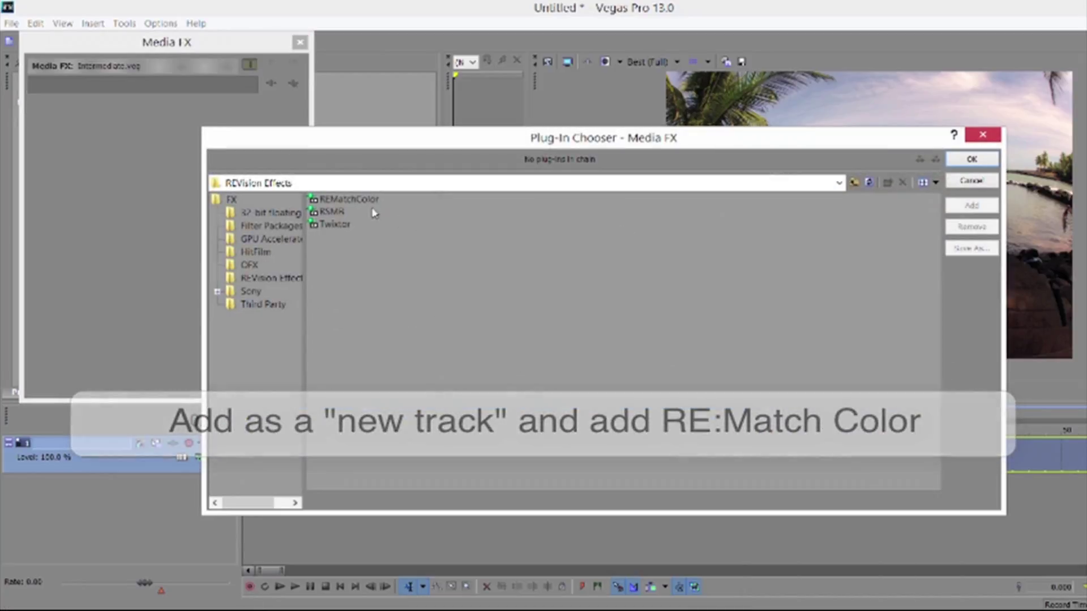
{"action": "left_click", "coordinate": [348, 199]}
{"action": "left_click", "coordinate": [987, 162]}
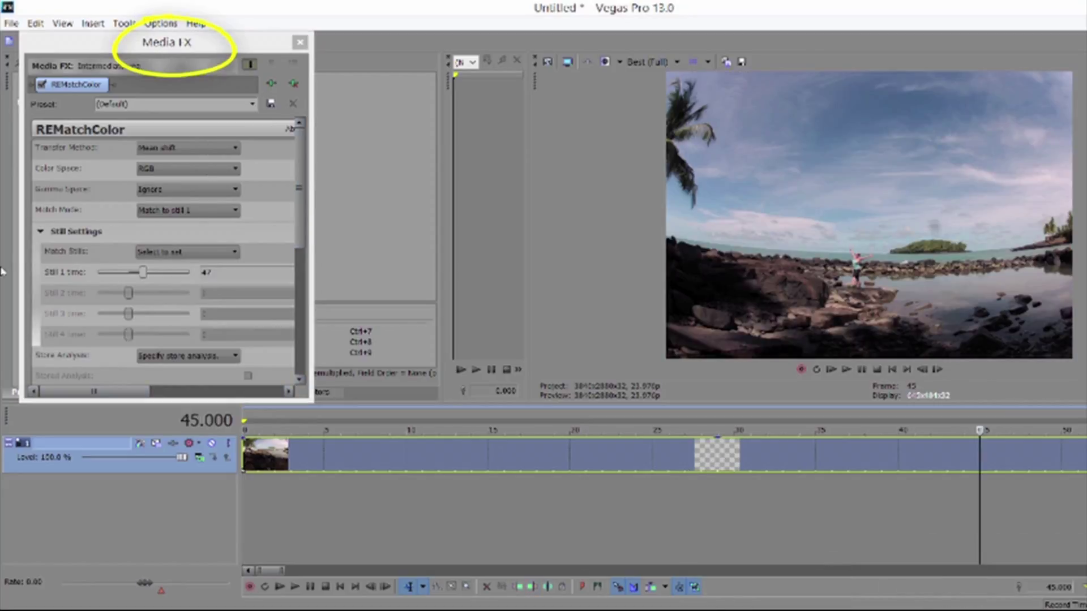
{"action": "left_click", "coordinate": [176, 251]}
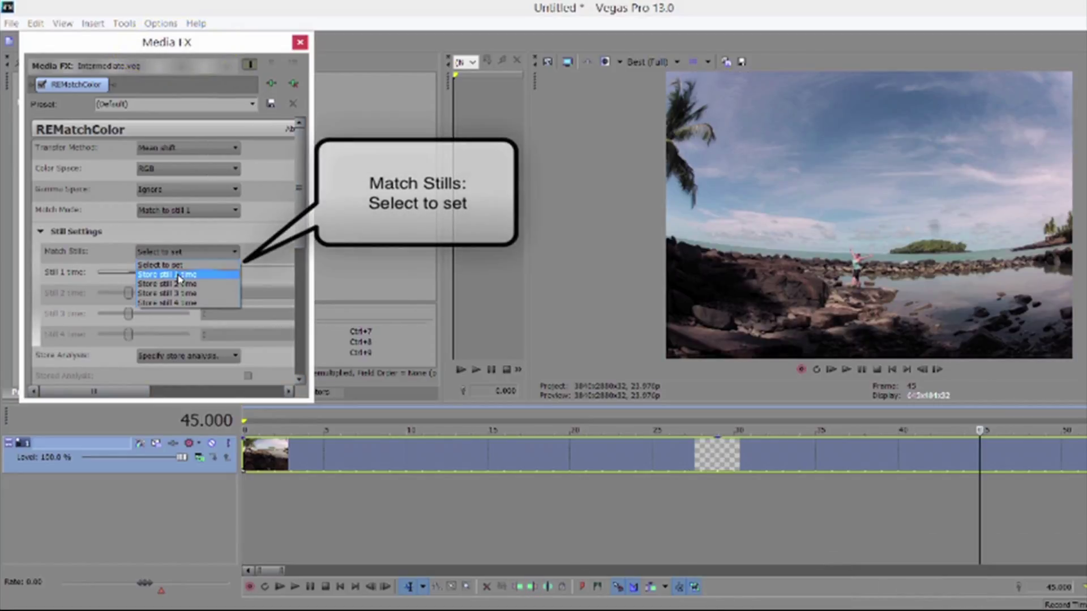
{"action": "left_click", "coordinate": [177, 275]}
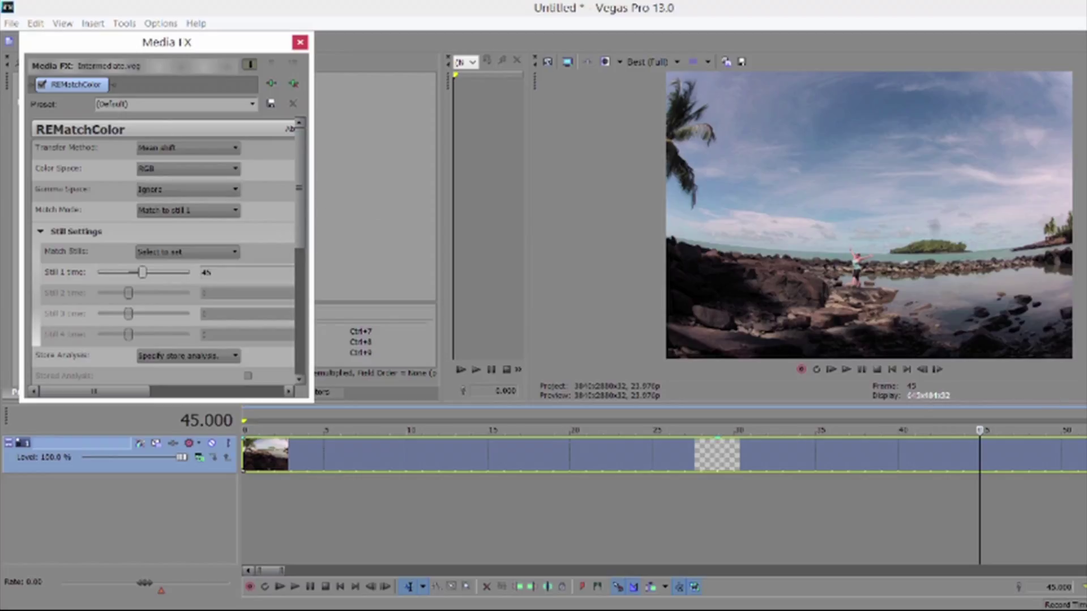
Trim the event shorter, park at 18 seconds, and set Transfer Method to Show image used to get color from.
{"action": "left_click_drag", "start_coordinate": [1083, 456], "coordinate": [796, 484]}
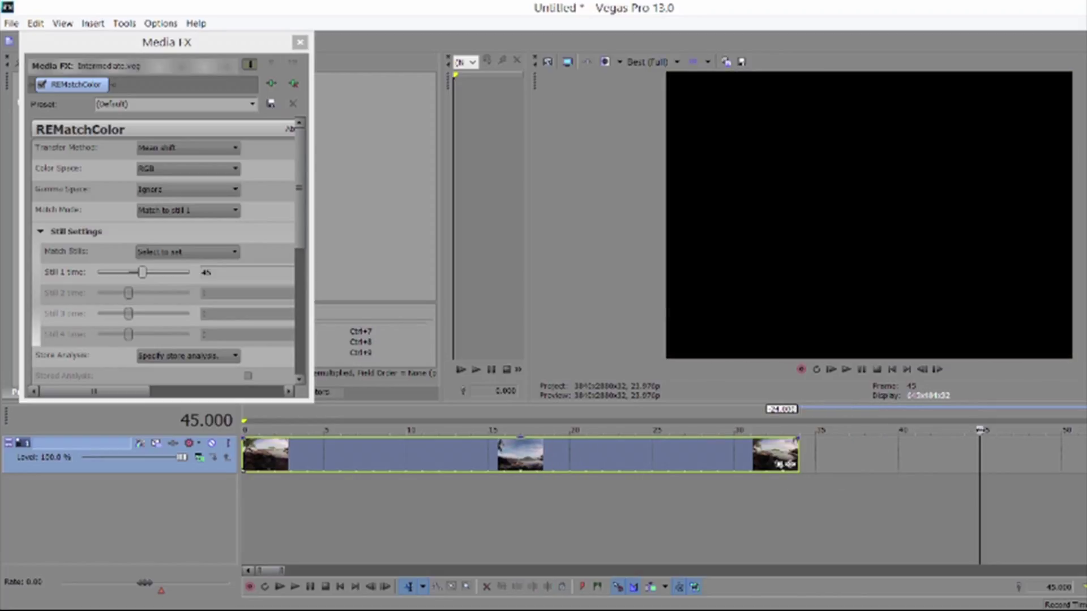
{"action": "left_click_drag", "start_coordinate": [978, 453], "coordinate": [518, 484]}
{"action": "left_click", "coordinate": [167, 148]}
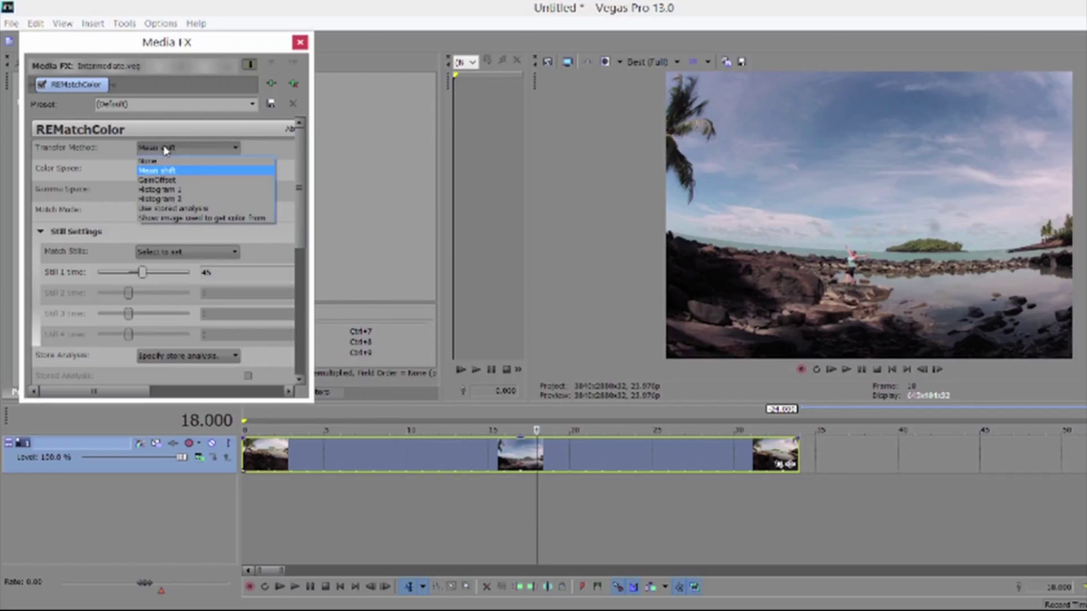
{"action": "left_click", "coordinate": [179, 219]}
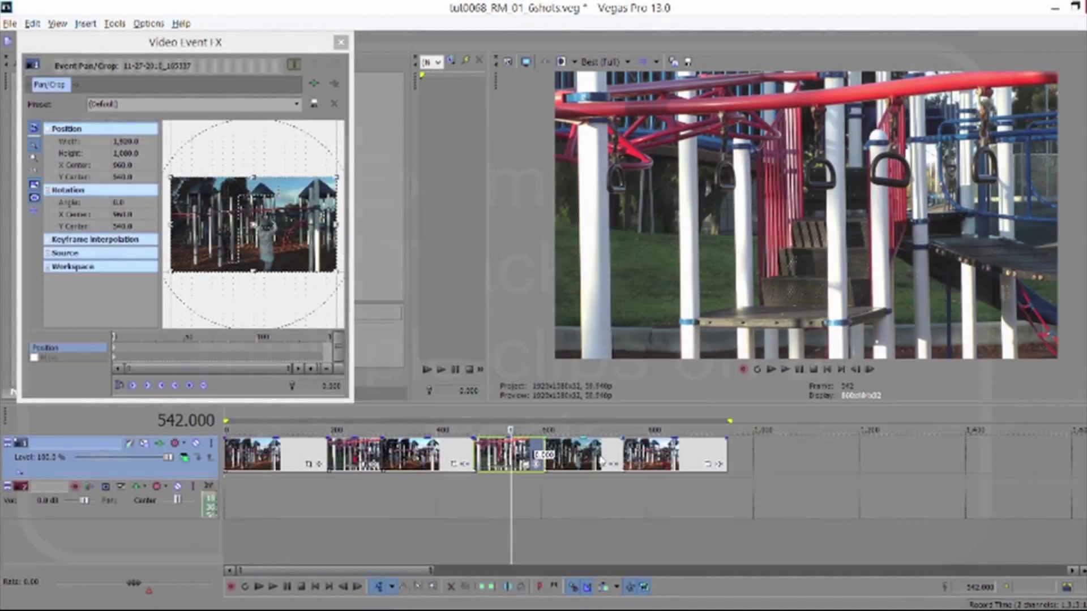
Preview the timeline clips one by one, ending with the last clip selected.
{"action": "left_click", "coordinate": [602, 462]}
{"action": "left_click", "coordinate": [708, 461]}
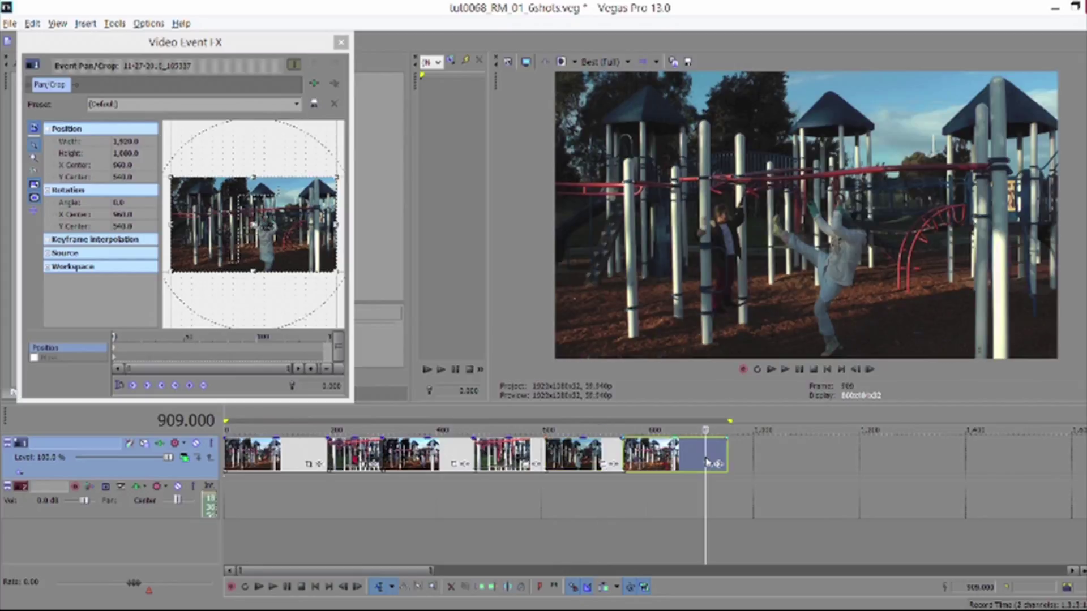
{"action": "left_click", "coordinate": [495, 459]}
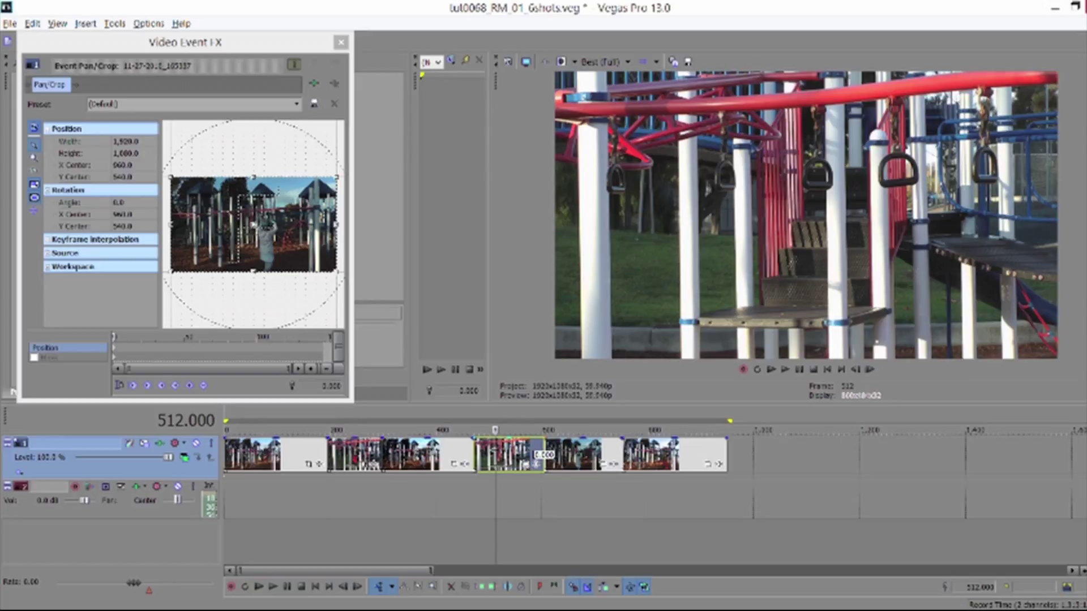
{"action": "left_click", "coordinate": [668, 462]}
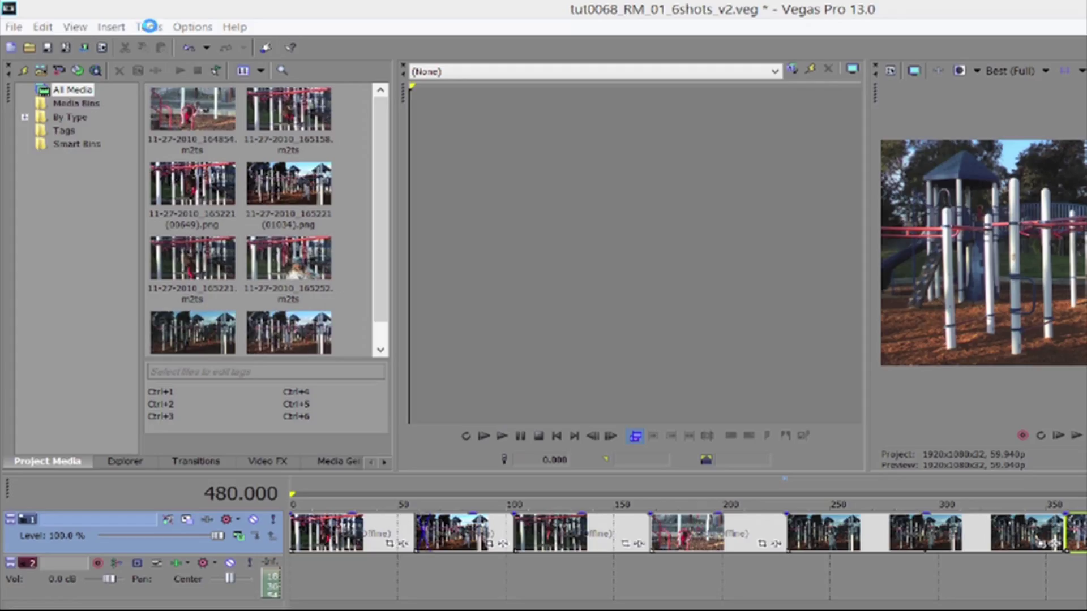
Add REMatchColor to the whole video track as a Video Track FX.
{"action": "left_click", "coordinate": [149, 27]}
{"action": "mouse_move", "coordinate": [278, 62]}
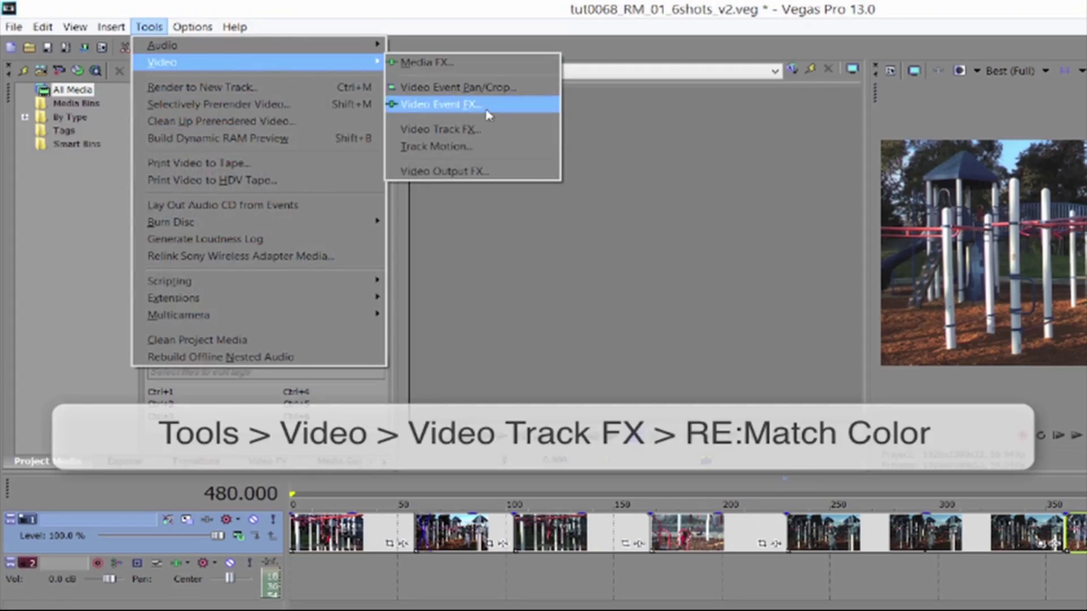
{"action": "left_click", "coordinate": [444, 129]}
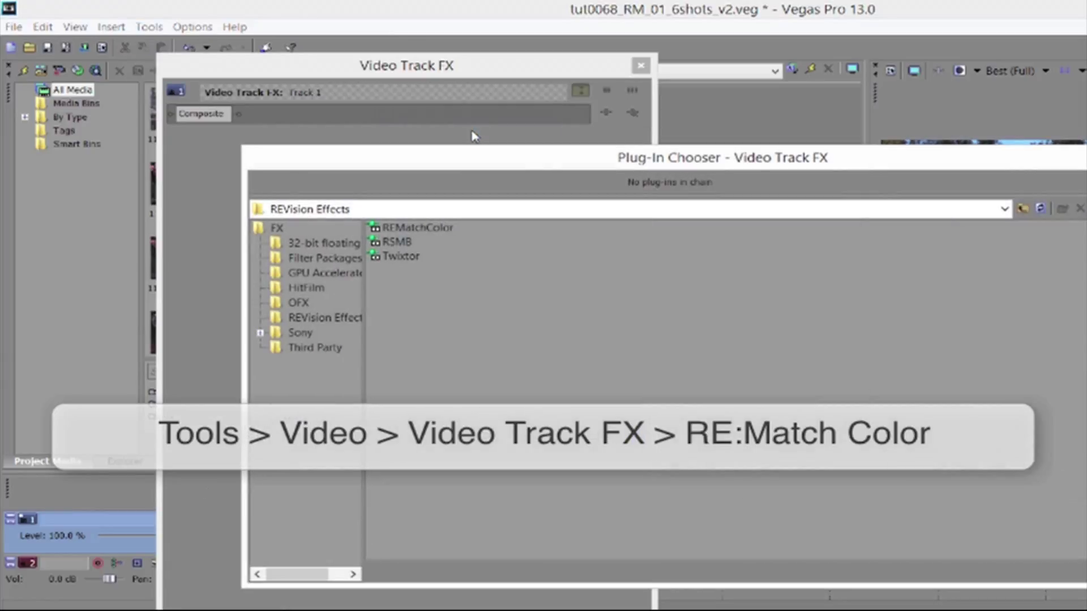
{"action": "left_click", "coordinate": [439, 228]}
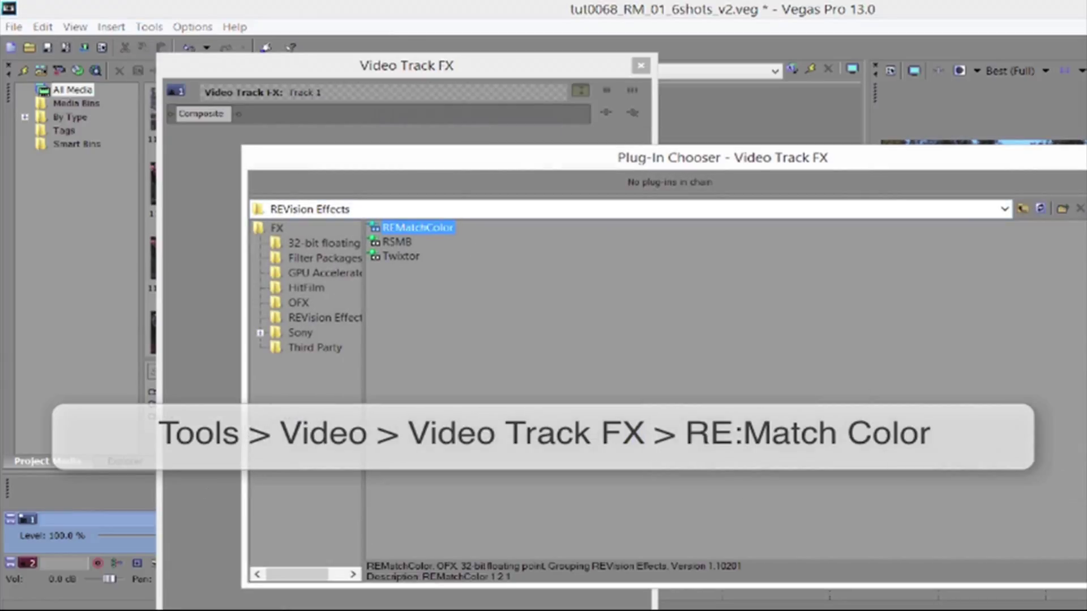
{"action": "double_click", "coordinate": [439, 228]}
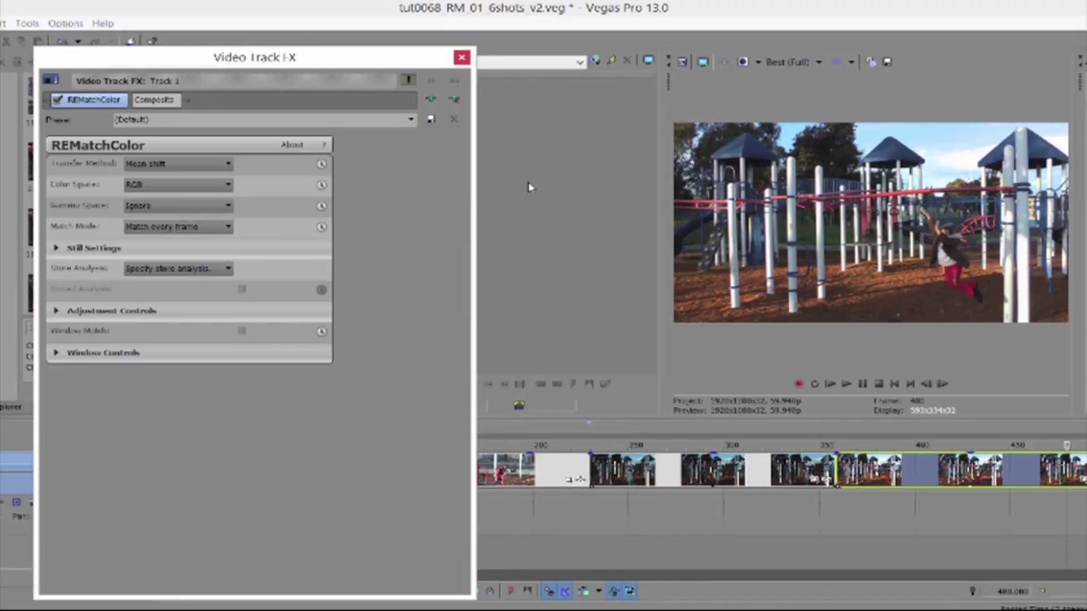
Set Match Mode to Match to still 1 and store frame 478 as still 1.
{"action": "left_click", "coordinate": [177, 227]}
{"action": "left_click", "coordinate": [169, 270]}
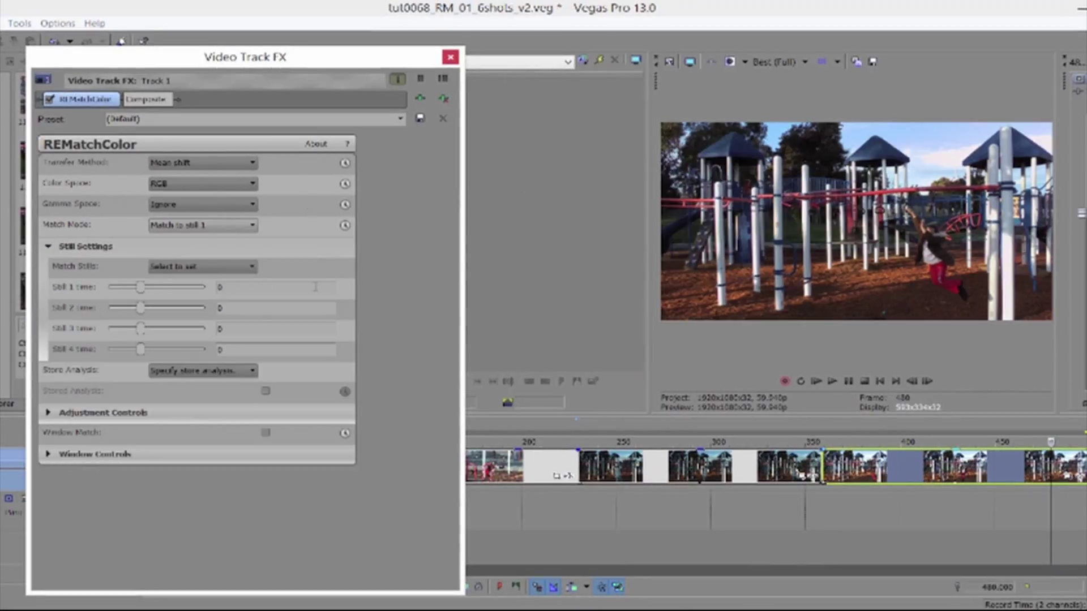
{"action": "left_click", "coordinate": [201, 266]}
{"action": "left_click", "coordinate": [177, 292]}
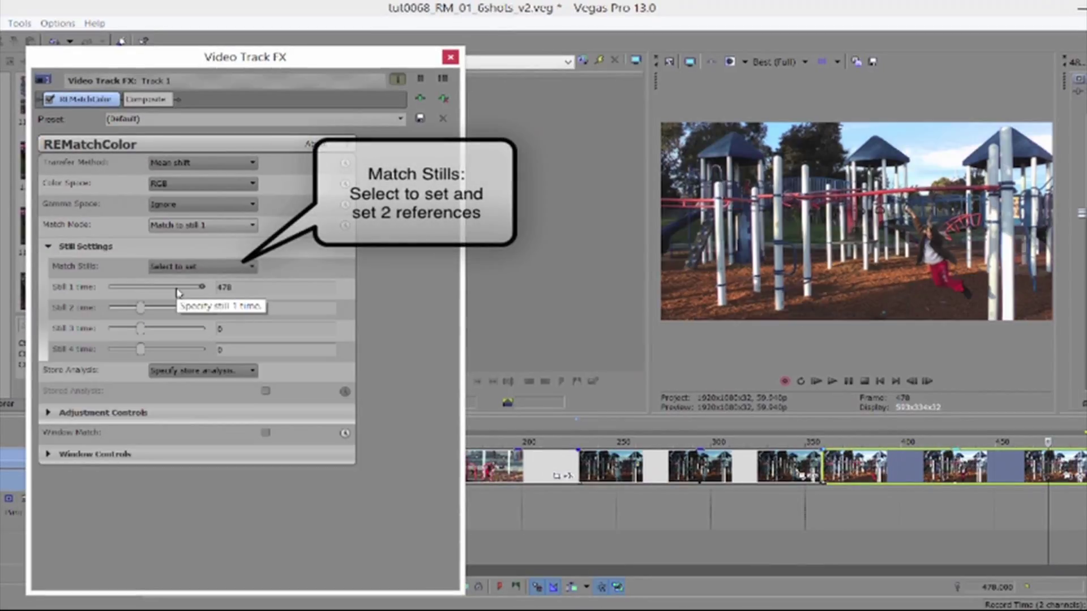
Store frame 180 as still 2 and make Match Mode animatable.
{"action": "left_click", "coordinate": [192, 225]}
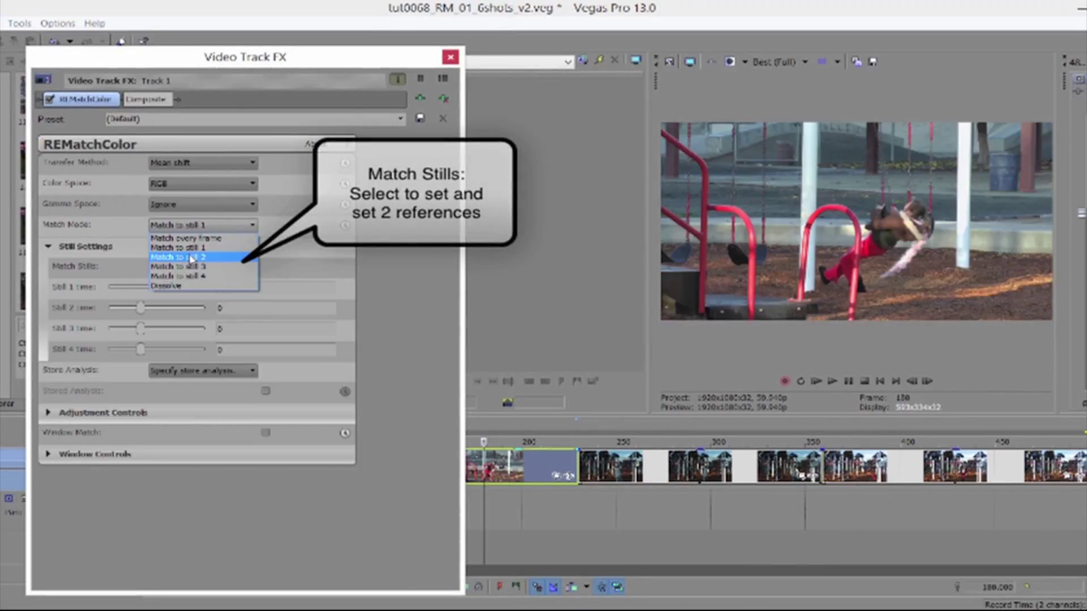
{"action": "left_click", "coordinate": [283, 277]}
{"action": "left_click", "coordinate": [212, 268]}
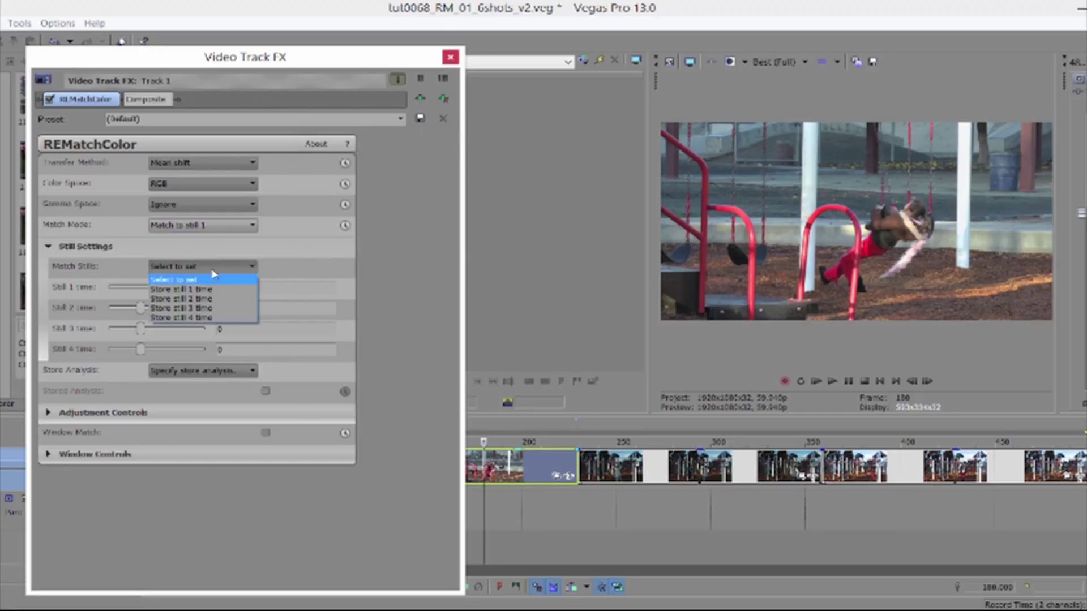
{"action": "left_click", "coordinate": [211, 300]}
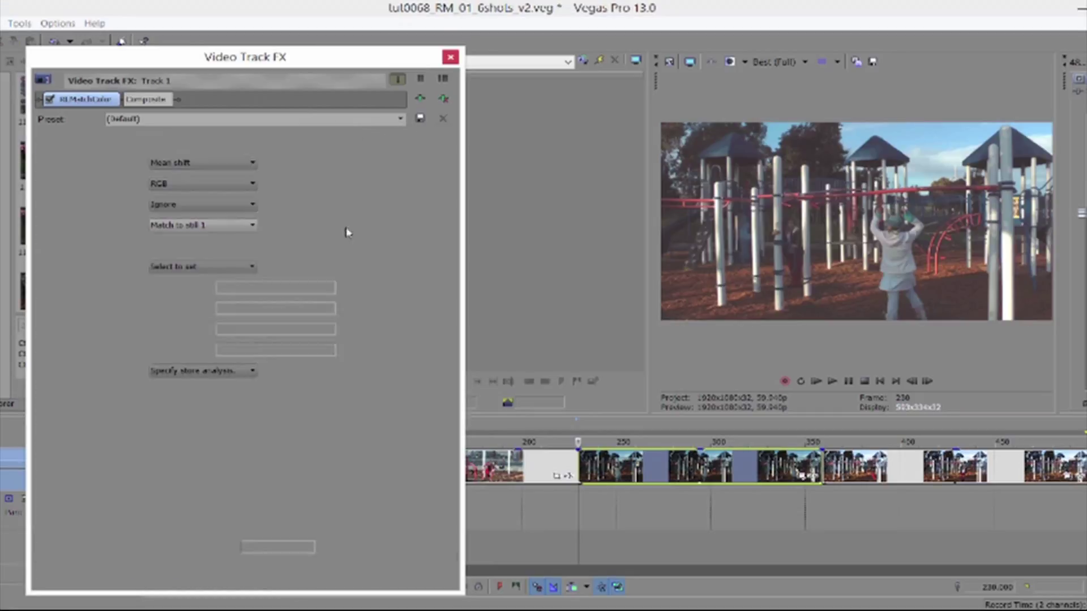
{"action": "left_click", "coordinate": [345, 225]}
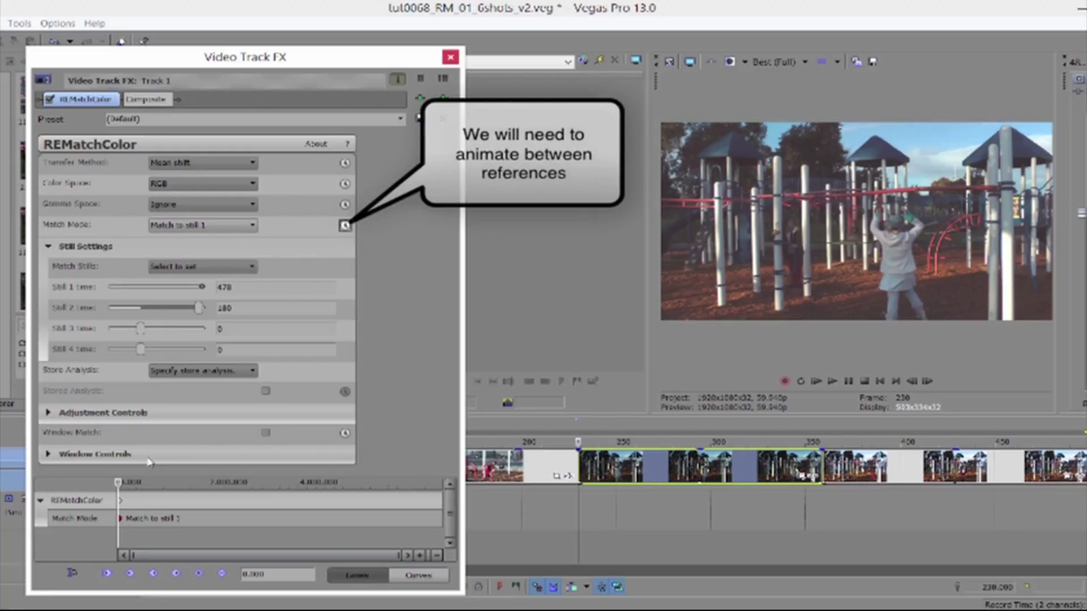
At frame 230, keyframe Match Mode to Match to still 2, then return to the previous keyframe.
{"action": "left_click", "coordinate": [71, 574]}
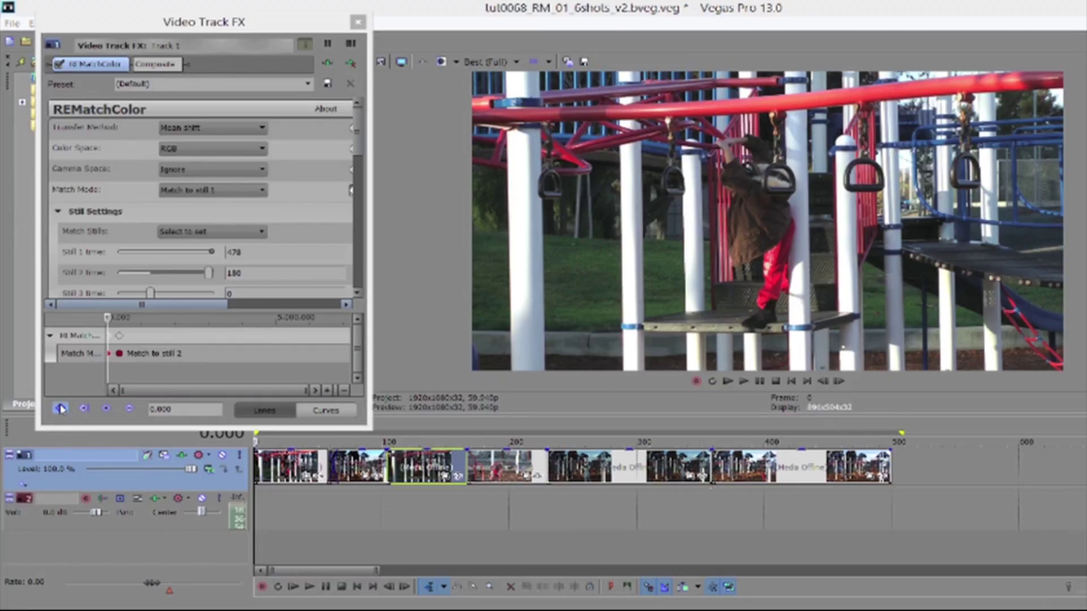
{"action": "left_click", "coordinate": [260, 187]}
{"action": "left_click", "coordinate": [228, 219]}
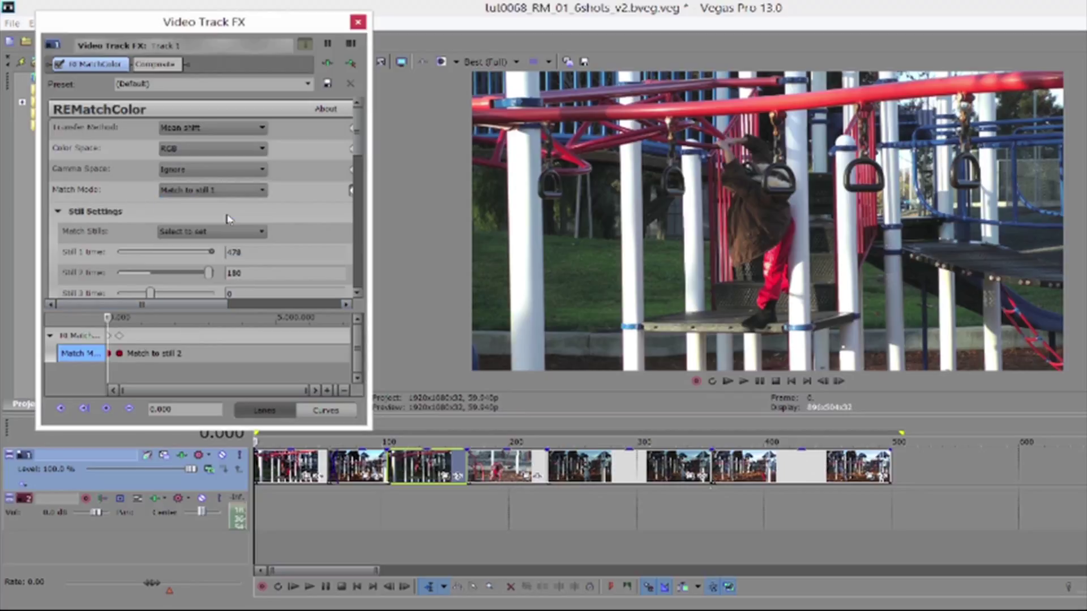
{"action": "left_click", "coordinate": [84, 408]}
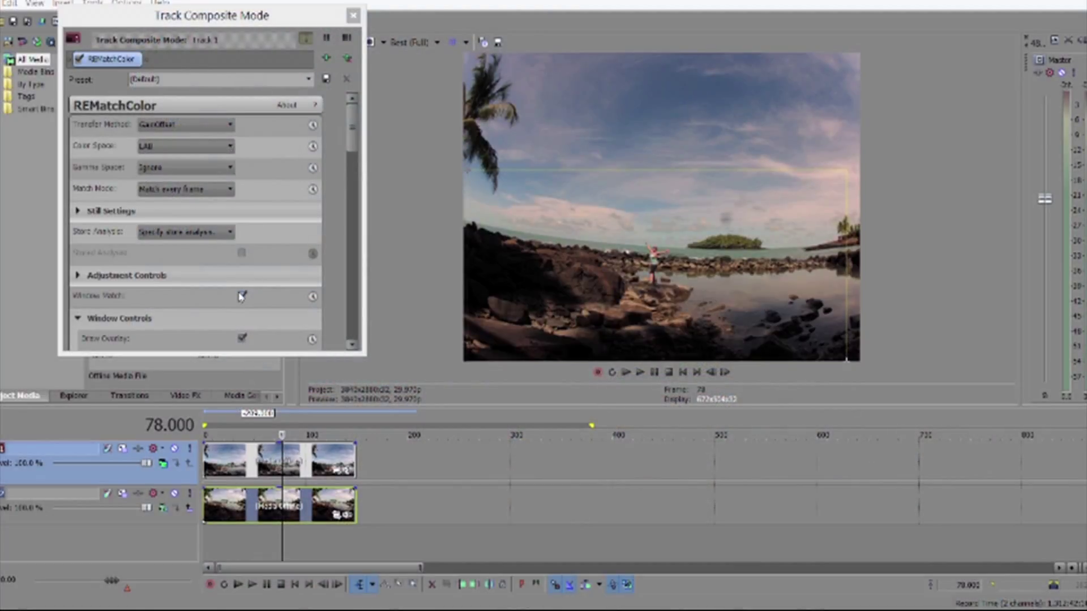
Uncheck Window Match, choose Mean shift transfer, and change the colour space from LAB to RGB.
{"action": "left_click", "coordinate": [242, 296]}
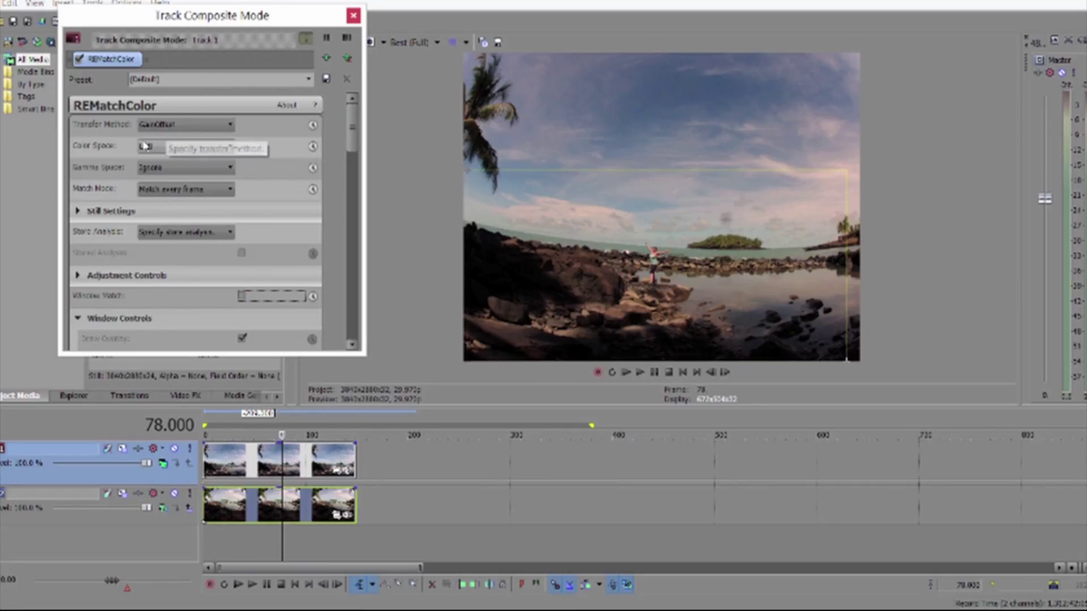
{"action": "left_click", "coordinate": [170, 124]}
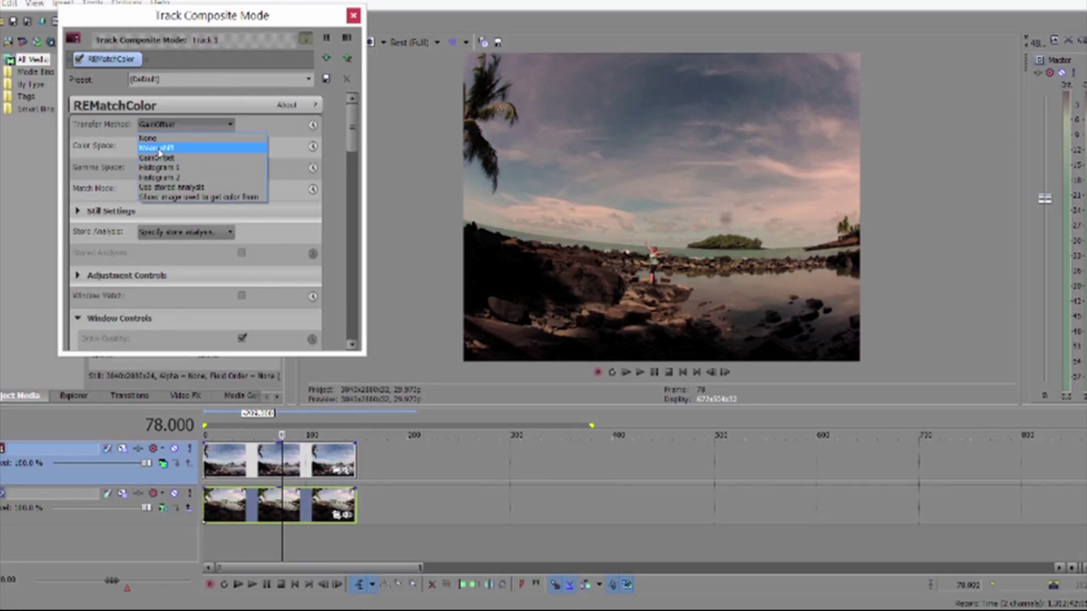
{"action": "left_click", "coordinate": [159, 149]}
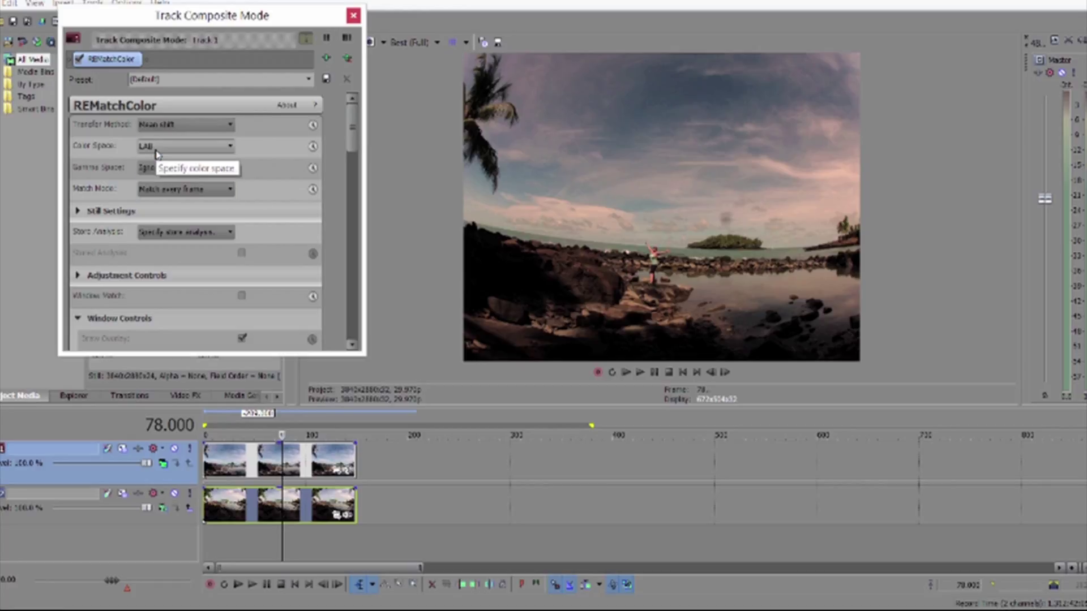
{"action": "left_click", "coordinate": [150, 147]}
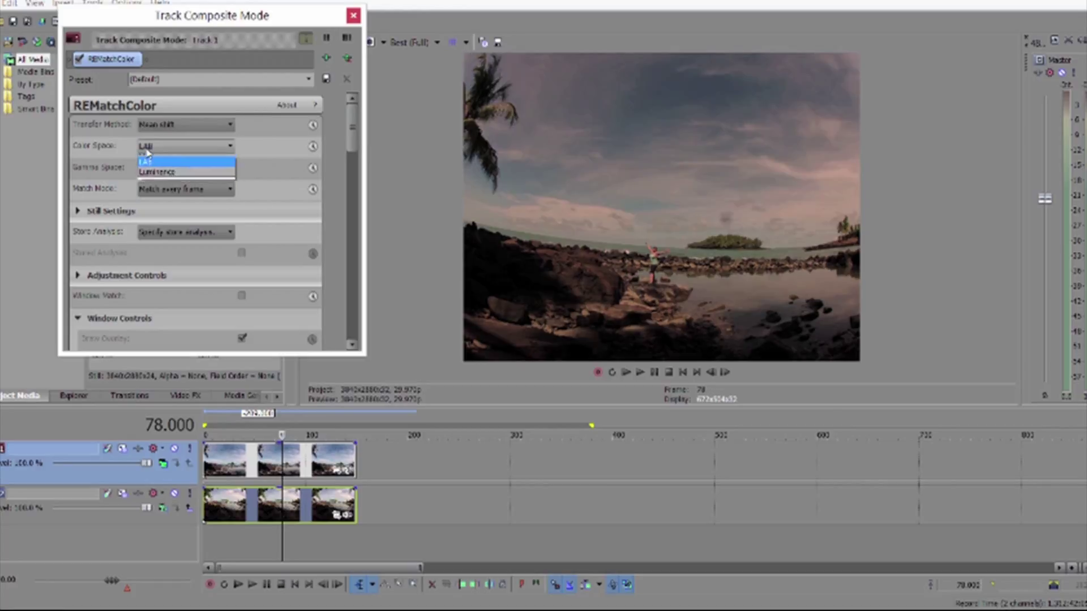
{"action": "left_click", "coordinate": [158, 160]}
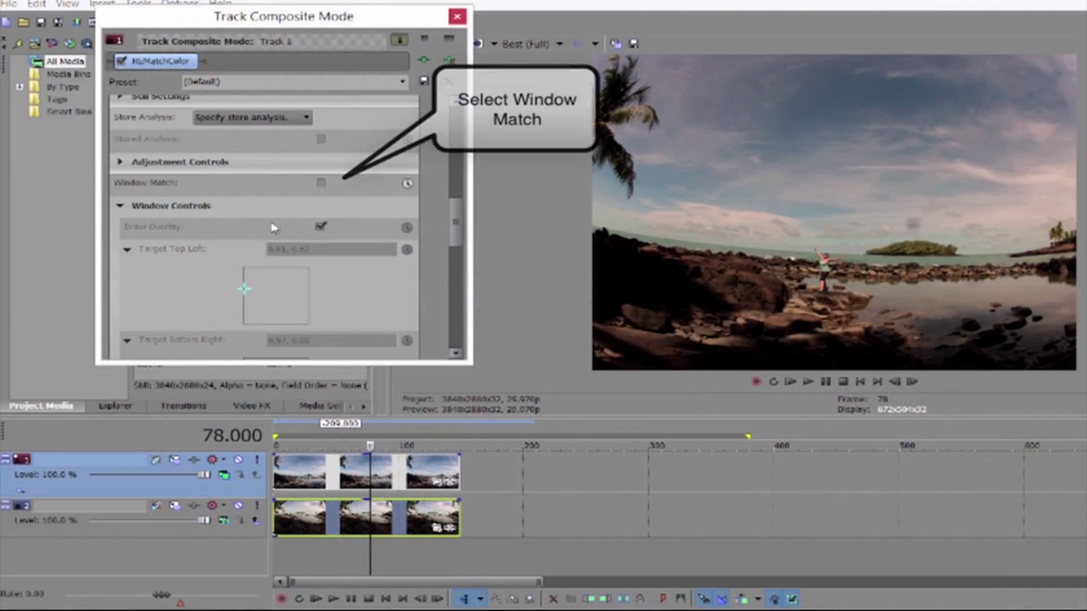
Enable Window Match, shrink the target window to exclude sky, and show the source image.
{"action": "left_click", "coordinate": [321, 184]}
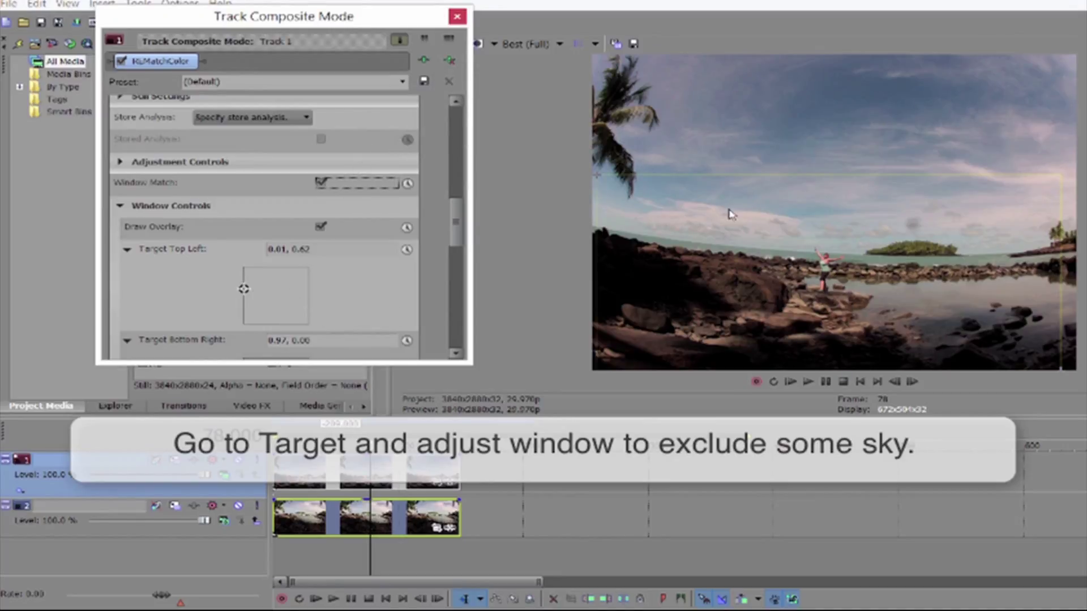
{"action": "left_click_drag", "start_coordinate": [597, 177], "coordinate": [588, 199]}
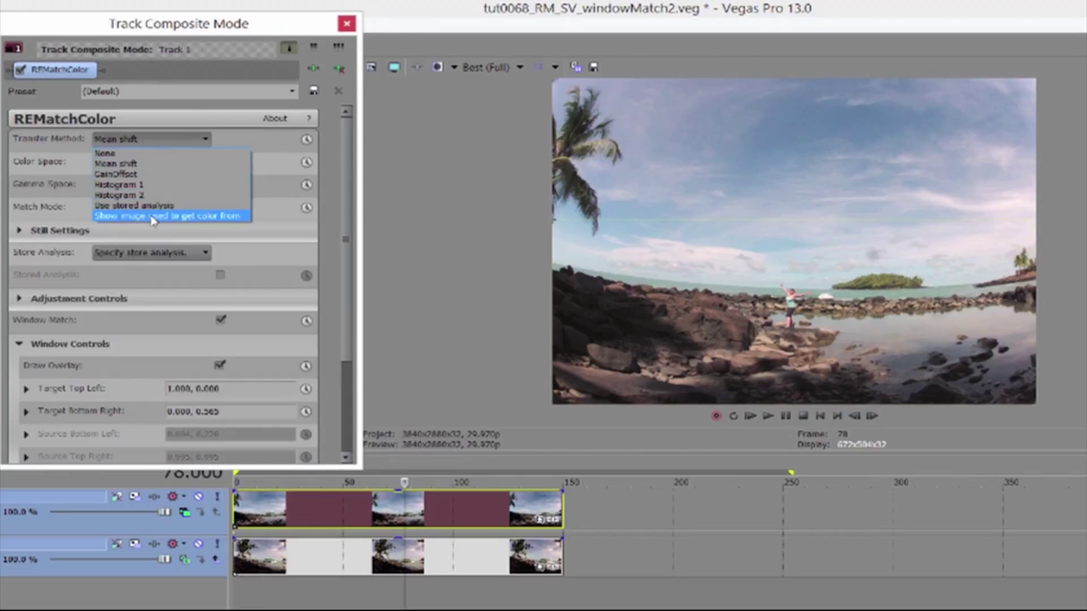
{"action": "left_click", "coordinate": [153, 216]}
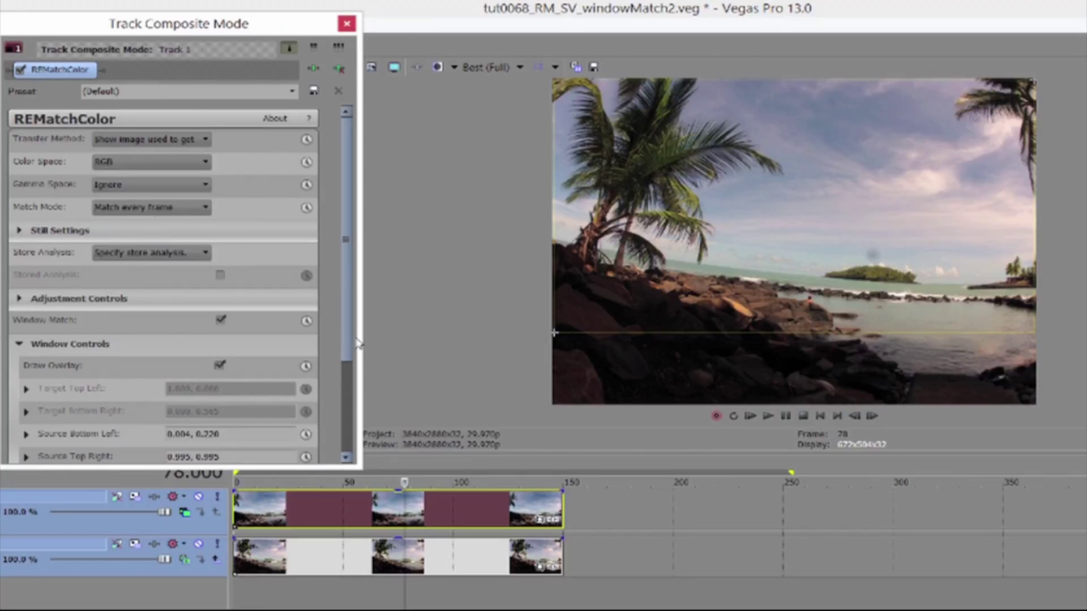
{"action": "scroll", "coordinate": [348, 384], "scroll_direction": "down", "scroll_amount": 1}
{"action": "scroll", "coordinate": [348, 383], "scroll_direction": "down", "scroll_amount": 1}
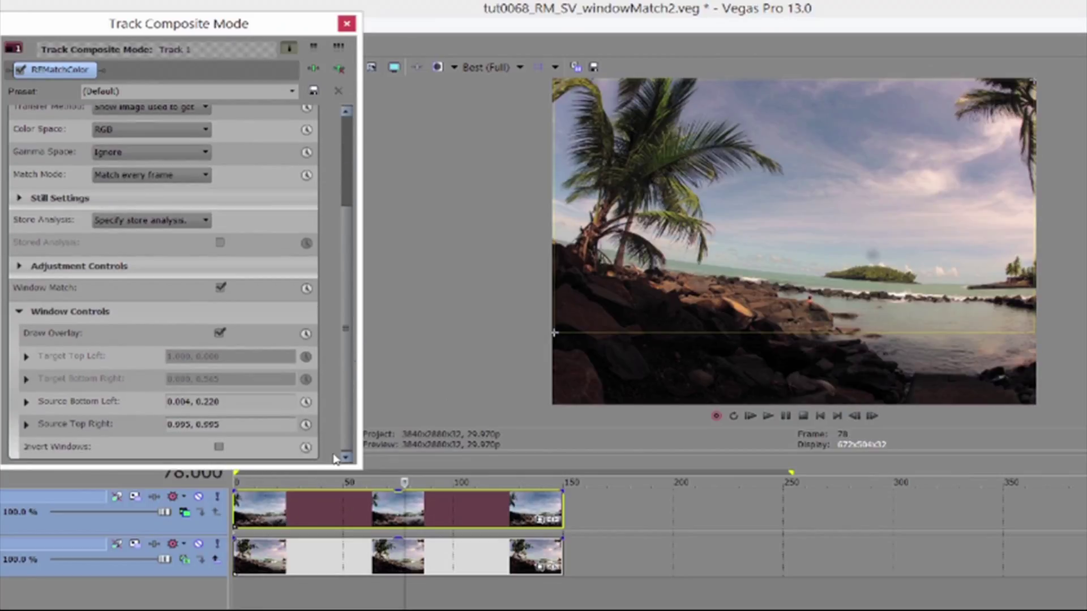
Raise the source window's bottom-left edge above the rocks and restore Mean shift transfer.
{"action": "left_click", "coordinate": [26, 405]}
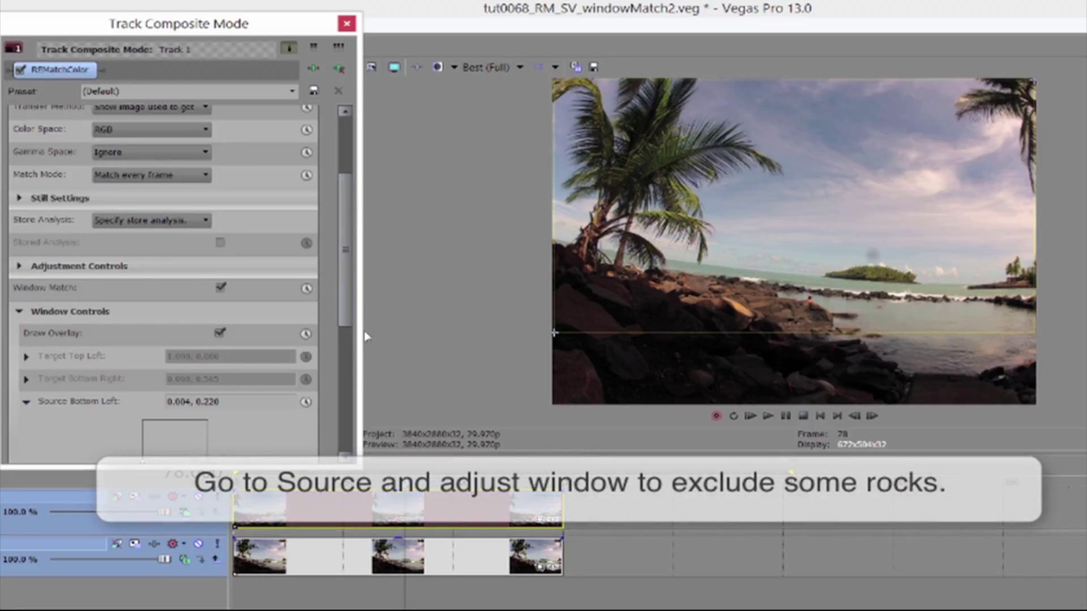
{"action": "scroll", "coordinate": [338, 393], "scroll_direction": "down", "scroll_amount": 2}
{"action": "scroll", "coordinate": [338, 393], "scroll_direction": "down", "scroll_amount": 1}
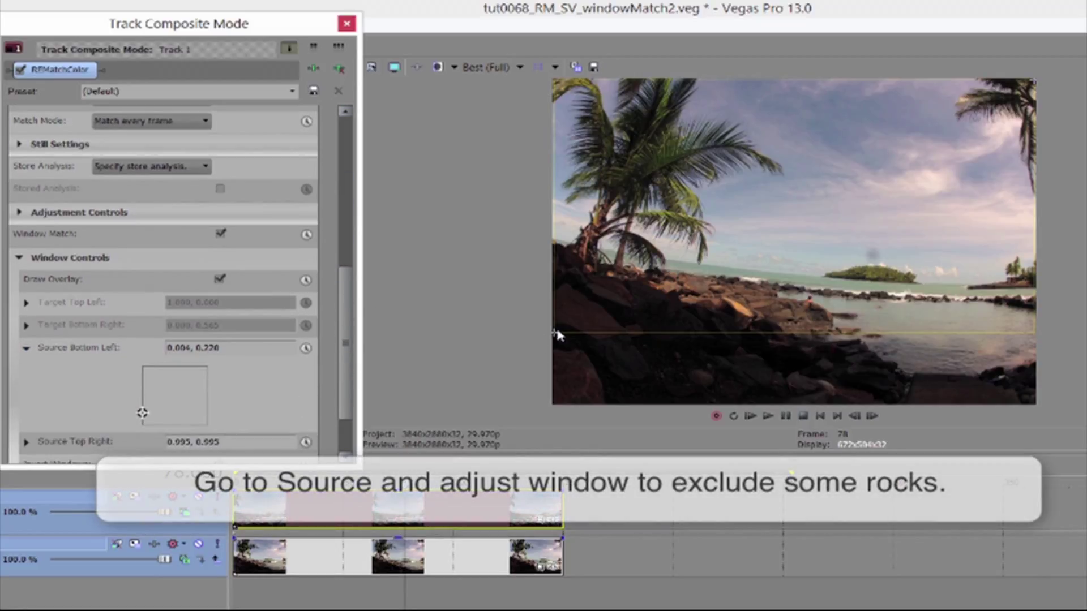
{"action": "left_click_drag", "start_coordinate": [554, 337], "coordinate": [551, 324]}
{"action": "scroll", "coordinate": [164, 181], "scroll_direction": "up", "scroll_amount": 4}
{"action": "left_click", "coordinate": [150, 139]}
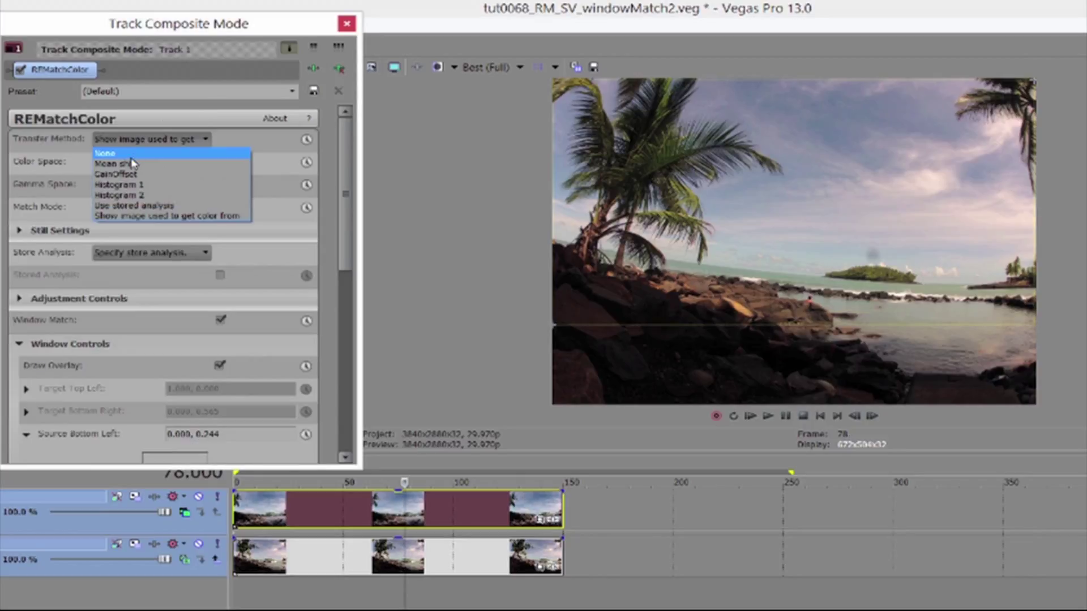
{"action": "left_click", "coordinate": [131, 164]}
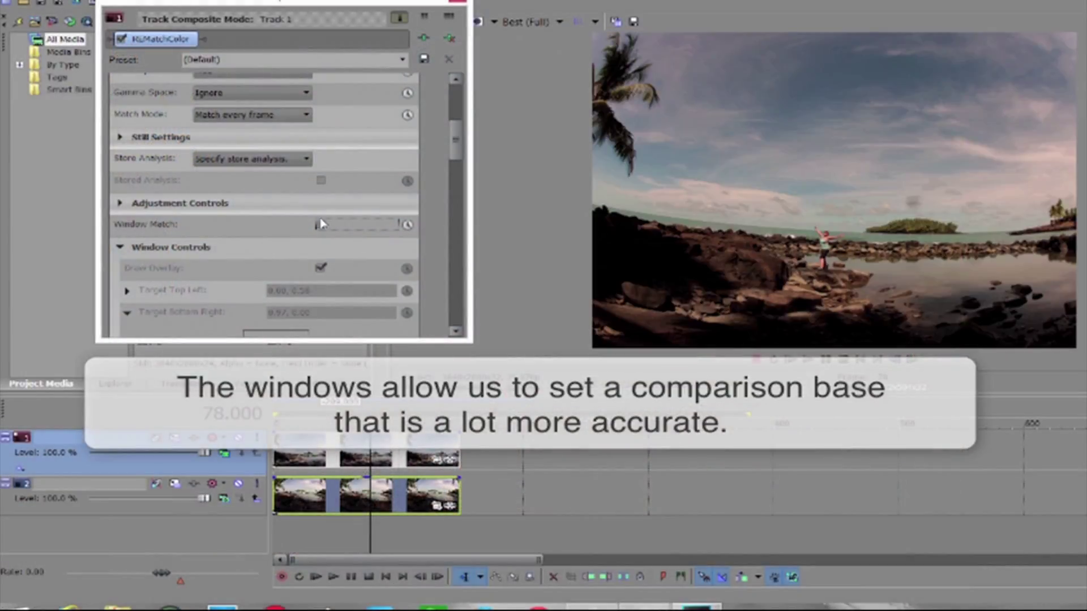
Re-enable the Window Match option in the clip's REMatchColor event effect.
{"action": "left_click", "coordinate": [320, 226]}
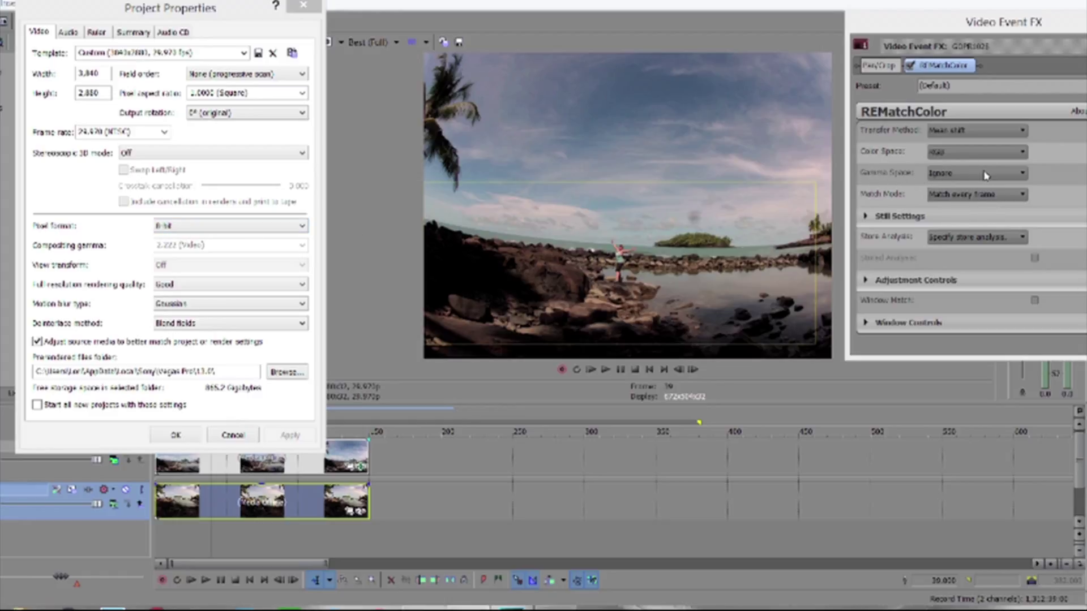
Change the project pixel format from 8-bit to 32-bit floating point (full range) and apply it.
{"action": "left_click", "coordinate": [191, 227]}
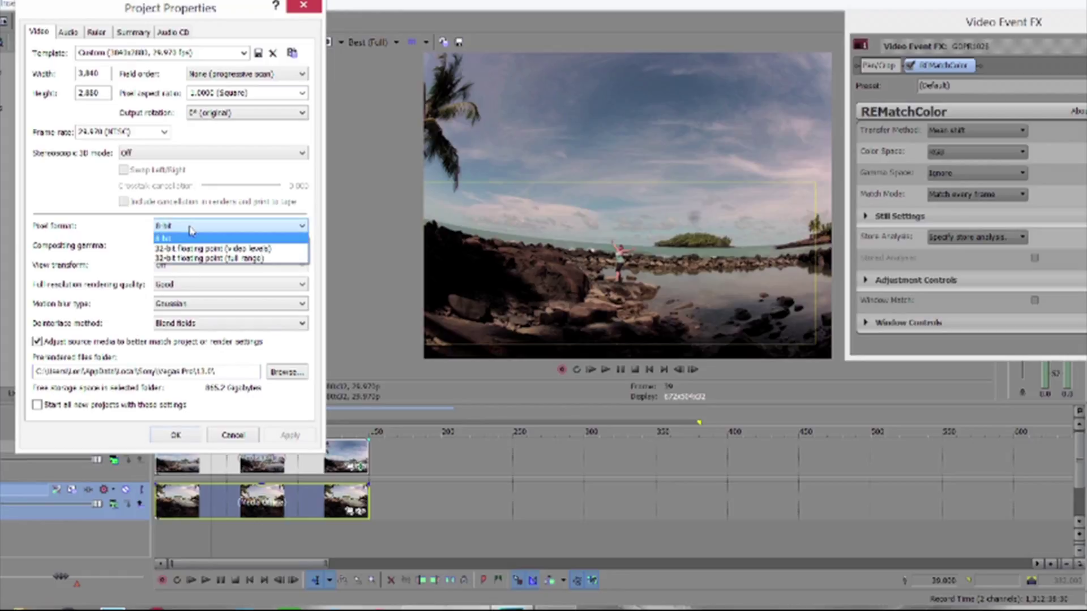
{"action": "left_click", "coordinate": [185, 272]}
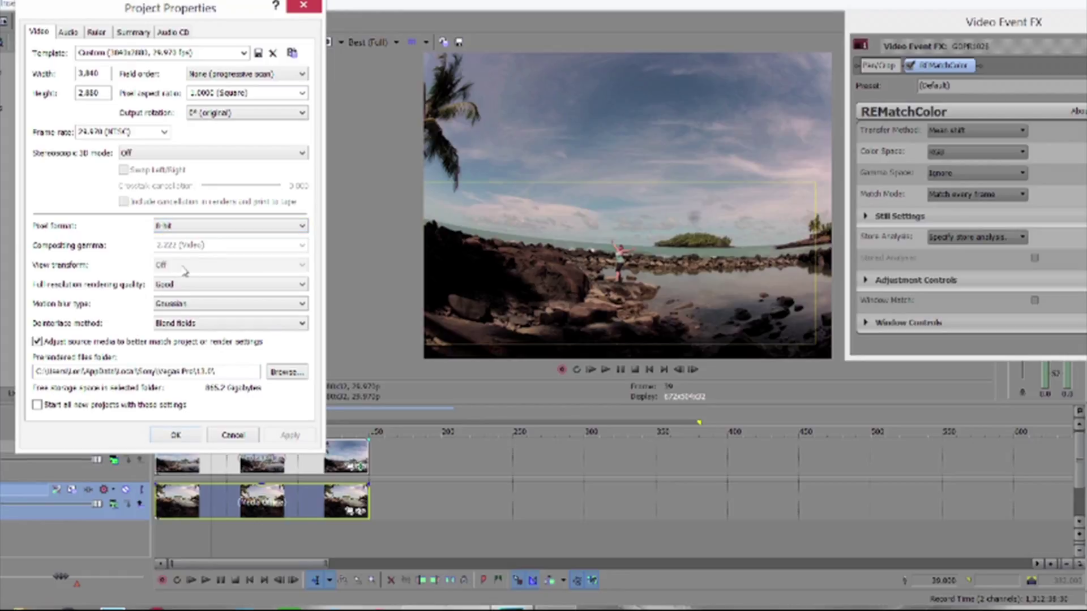
{"action": "left_click", "coordinate": [180, 227]}
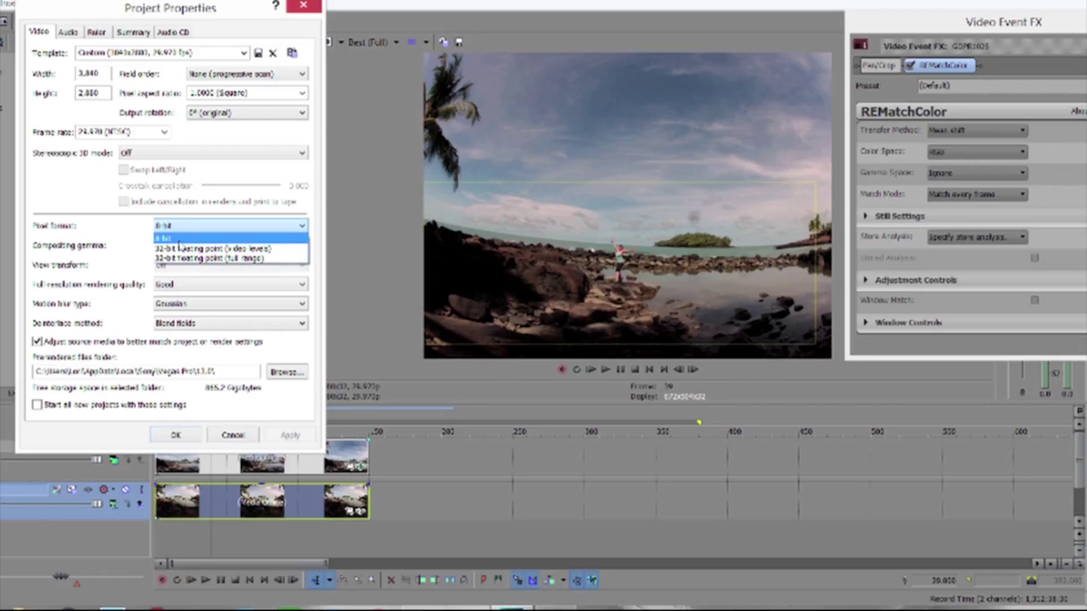
{"action": "left_click", "coordinate": [180, 258]}
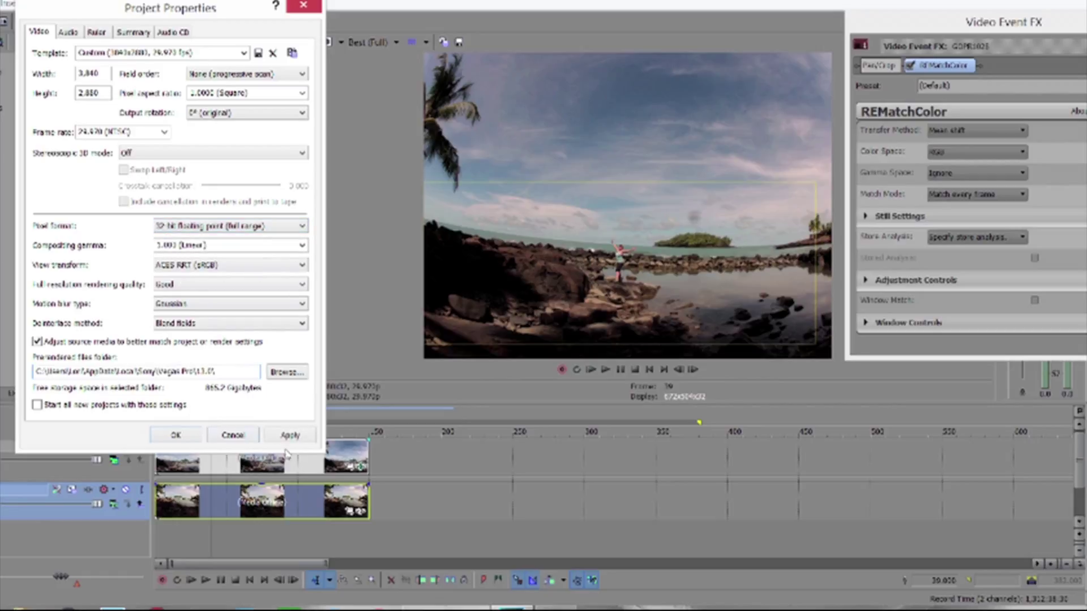
{"action": "left_click", "coordinate": [304, 434]}
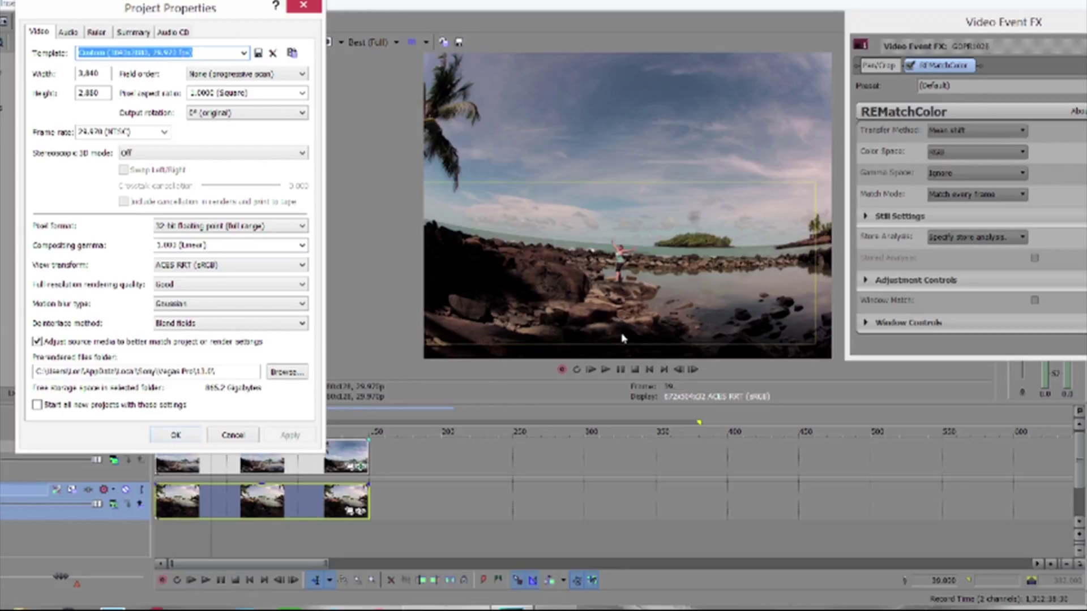
Accept the project settings, then switch REMatchColor's Gamma Space to Delinearize.
{"action": "left_click", "coordinate": [189, 434]}
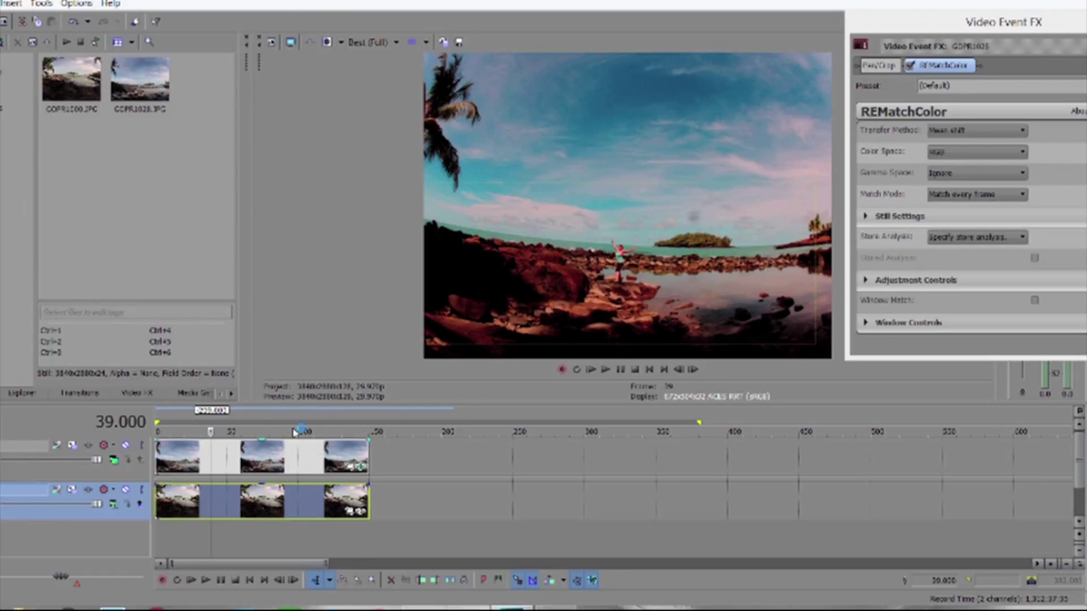
{"action": "left_click", "coordinate": [961, 172]}
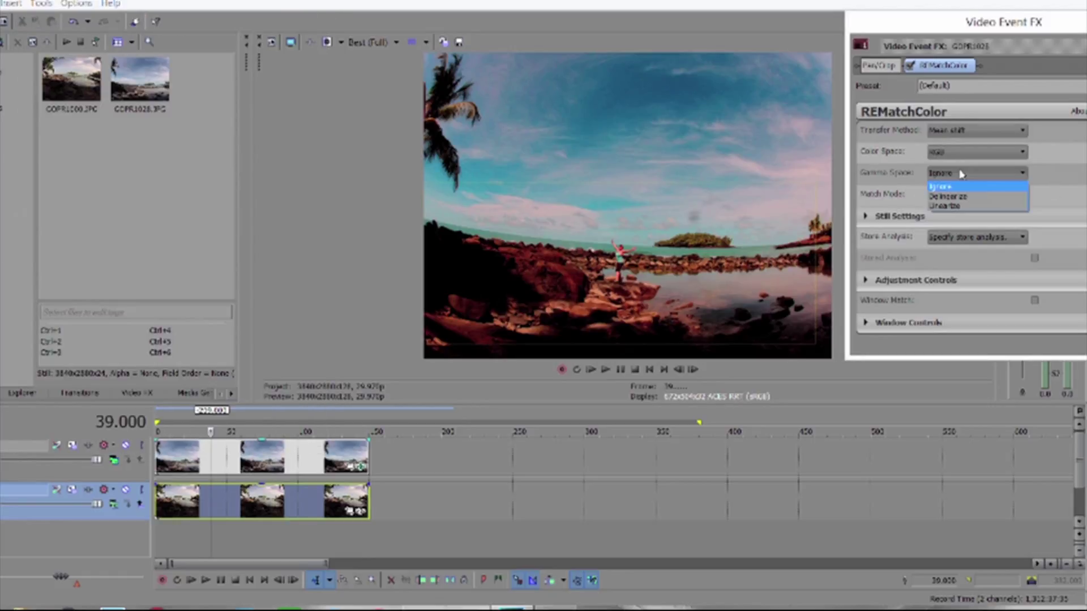
{"action": "left_click", "coordinate": [959, 197]}
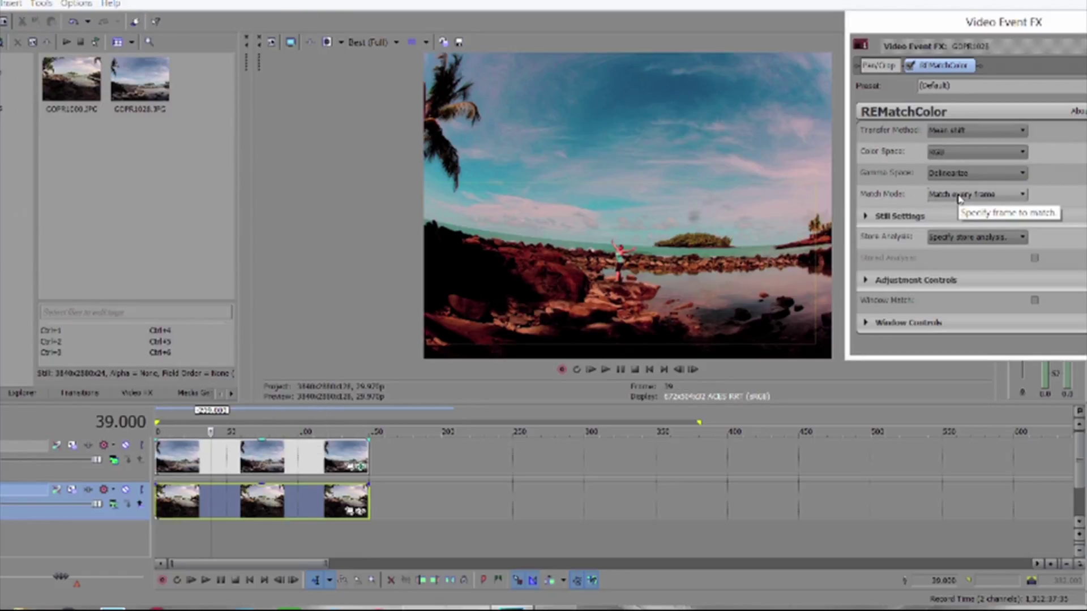